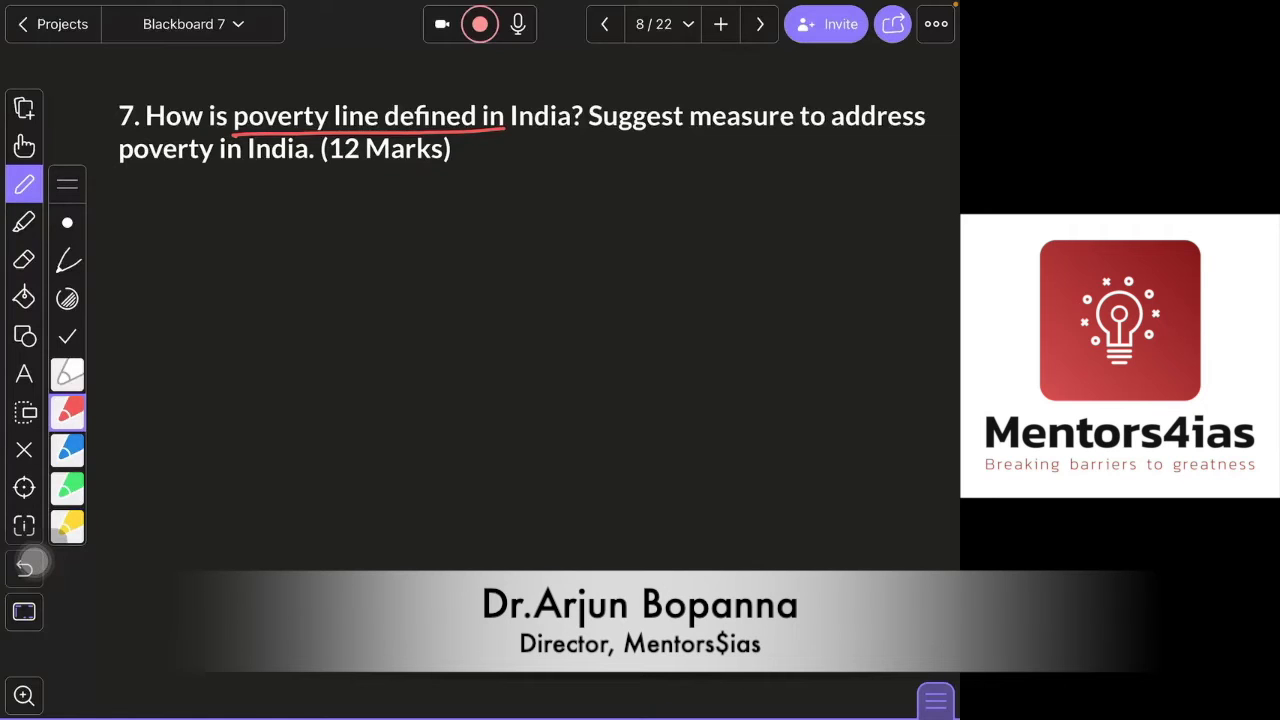
Box 'poverty line defined in' in red and write an underlined 'Poverty' below the question
drag(226, 128, 521, 129)
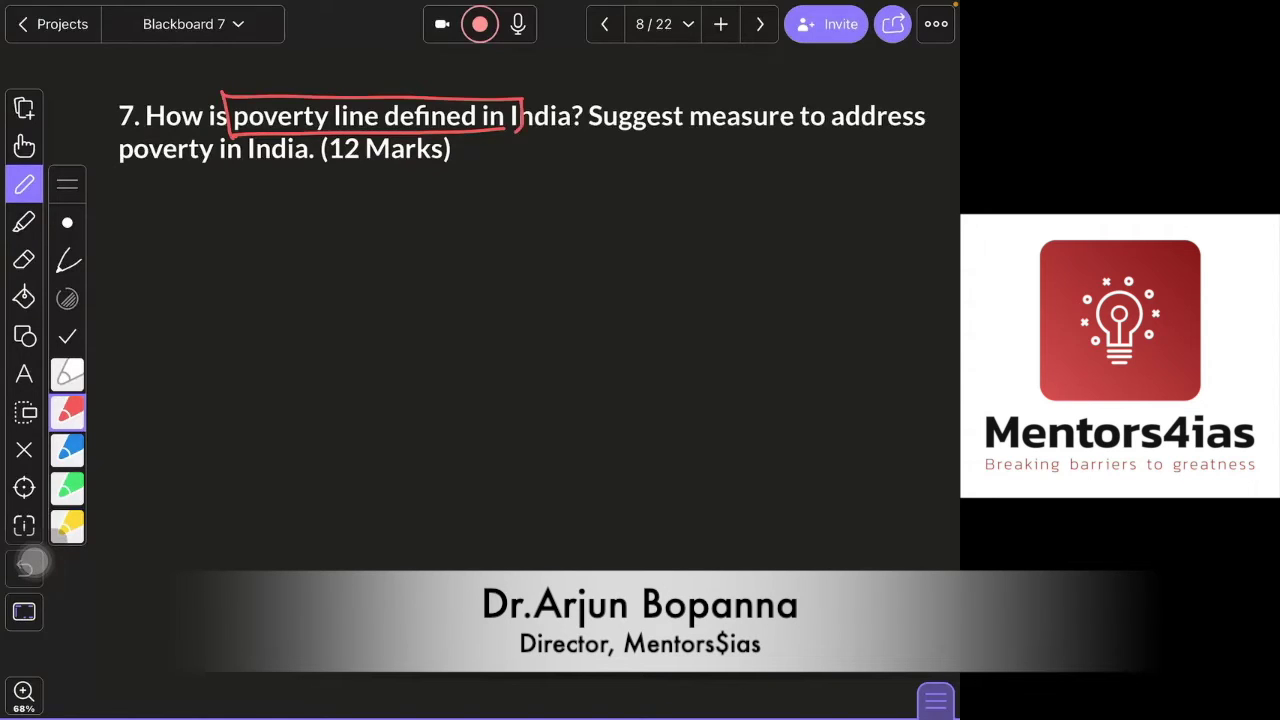
drag(185, 203, 184, 224)
drag(206, 210, 272, 204)
drag(182, 237, 278, 232)
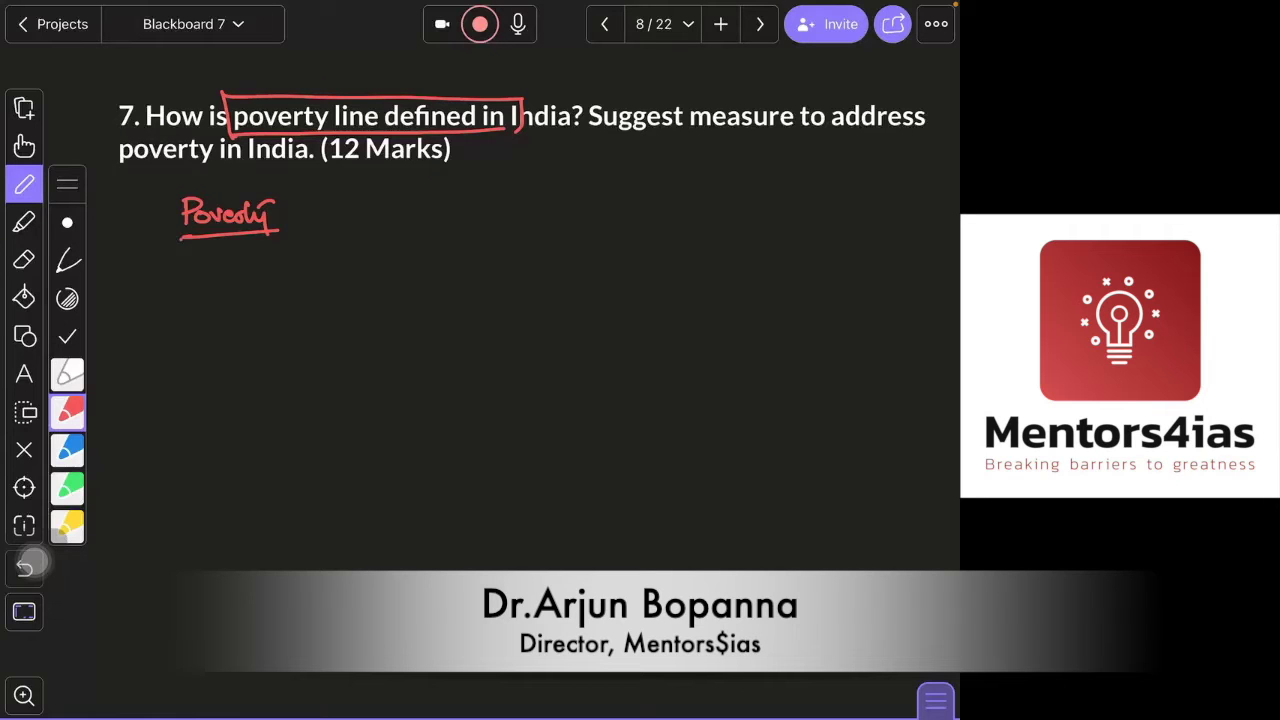
Draw red braces on both sides of the handwritten 'Poverty' and start a placeholder line
scroll(480, 300, left, 2)
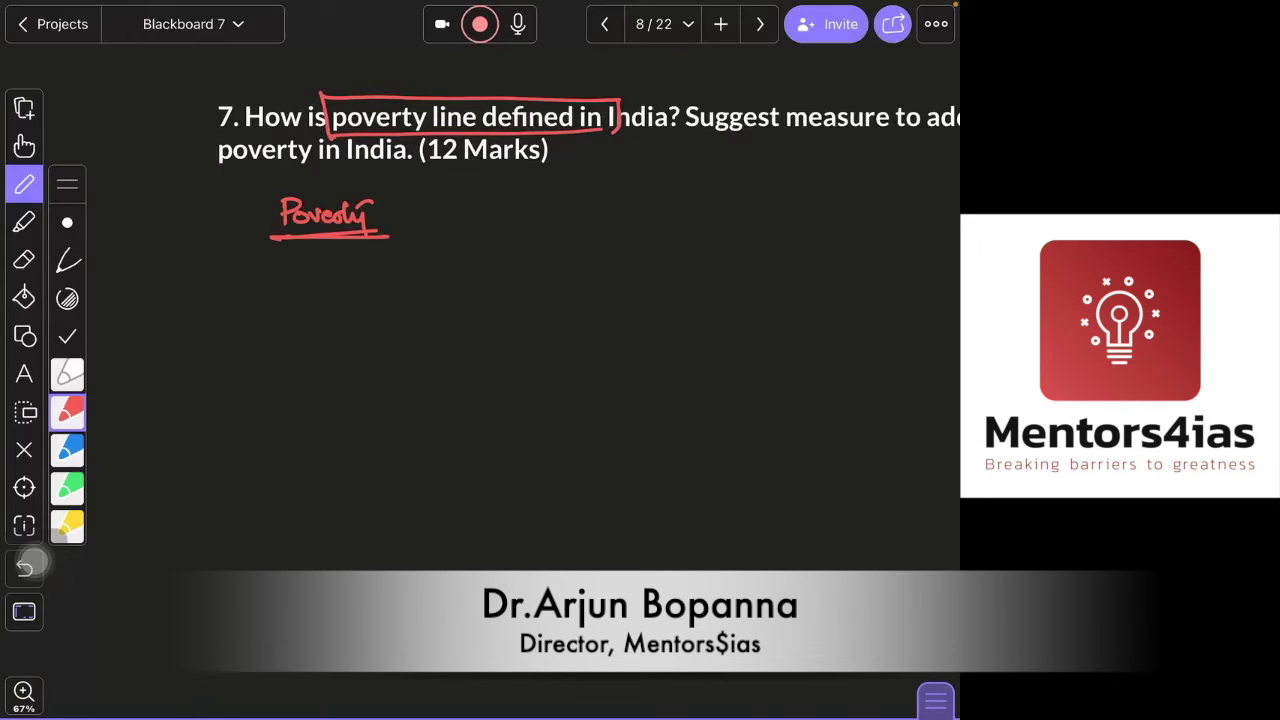
scroll(480, 300, left, 2)
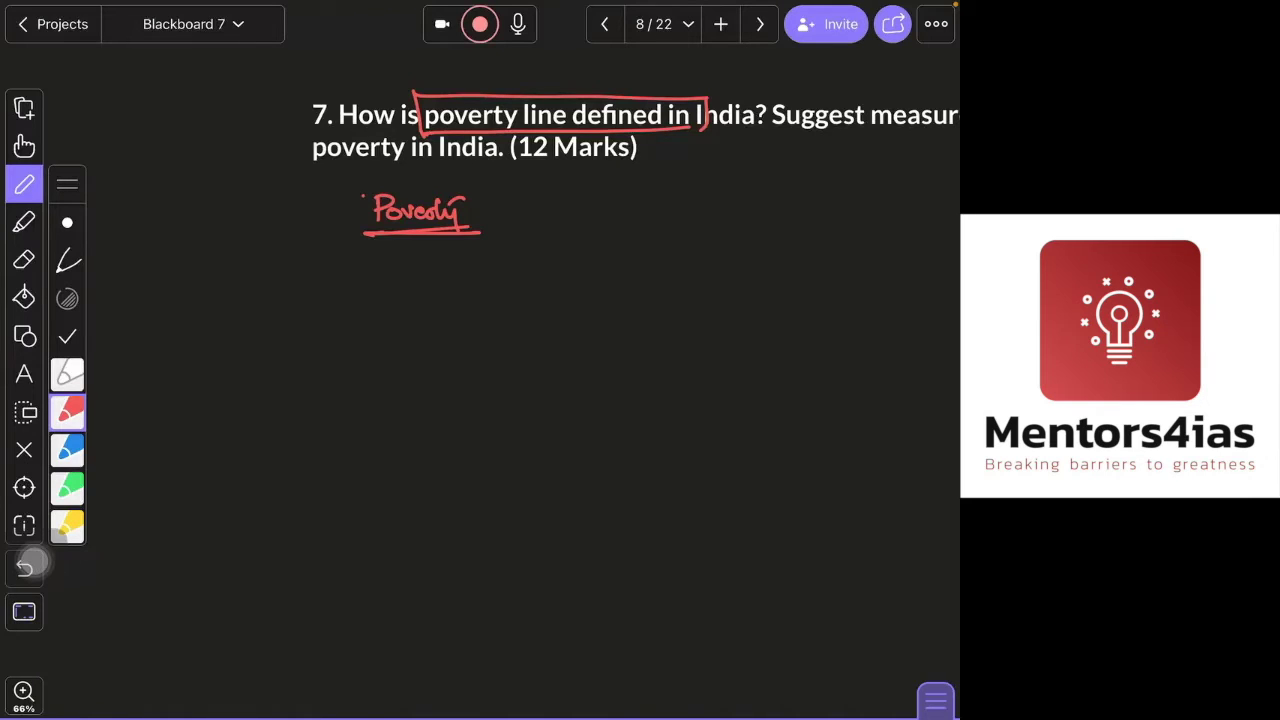
drag(359, 194, 357, 237)
drag(478, 187, 480, 237)
scroll(550, 170, right, 2)
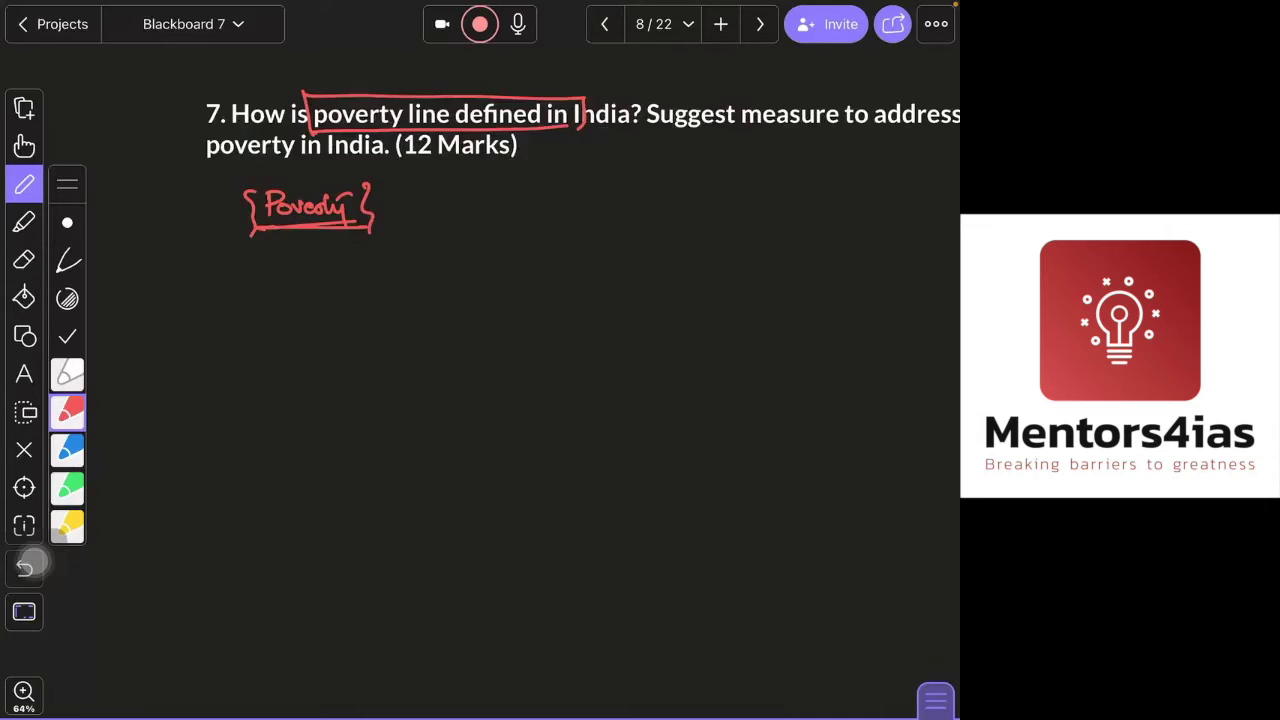
scroll(480, 300, right, 2)
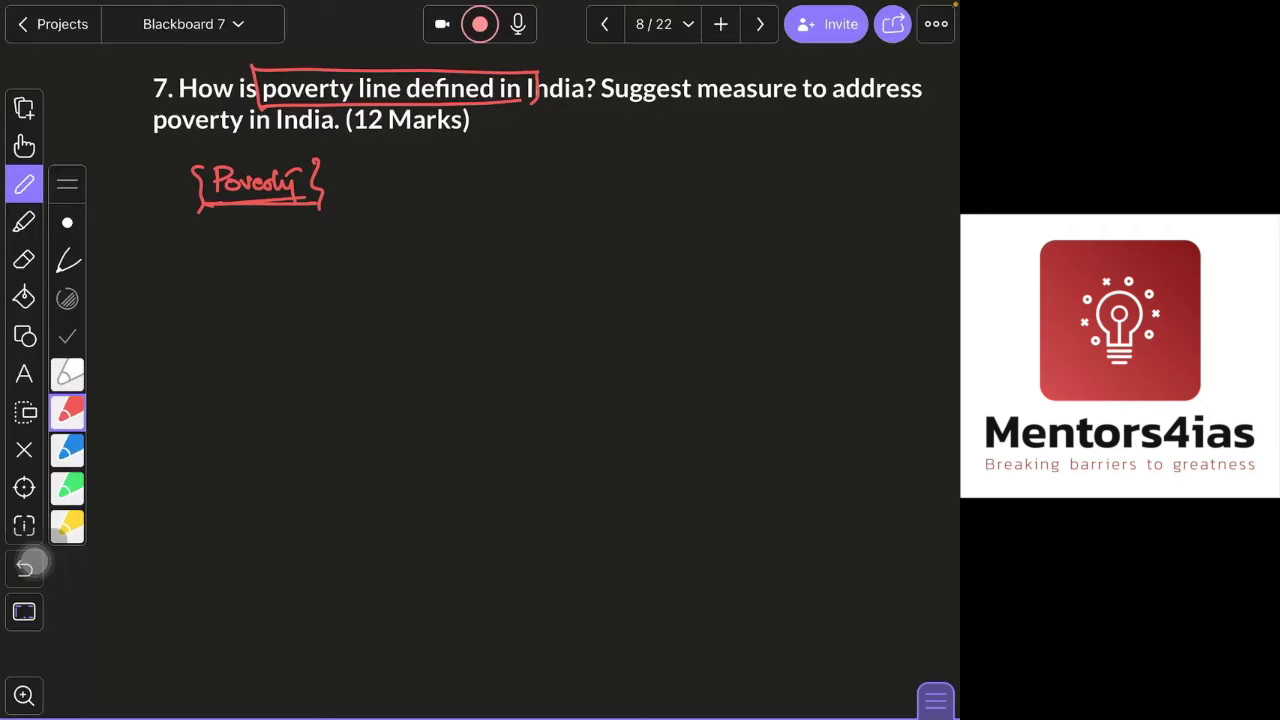
click(342, 191)
Write '– World Bank' below the lines and underline it twice
drag(586, 277, 608, 276)
mouse_move(617, 269)
mouse_down()
mouse_move(617, 286)
mouse_move(654, 275)
mouse_move(670, 288)
mouse_up()
click(700, 278)
click(713, 284)
mouse_move(684, 266)
mouse_down()
mouse_move(676, 286)
mouse_move(712, 286)
mouse_up()
drag(726, 278, 750, 288)
drag(754, 268, 772, 290)
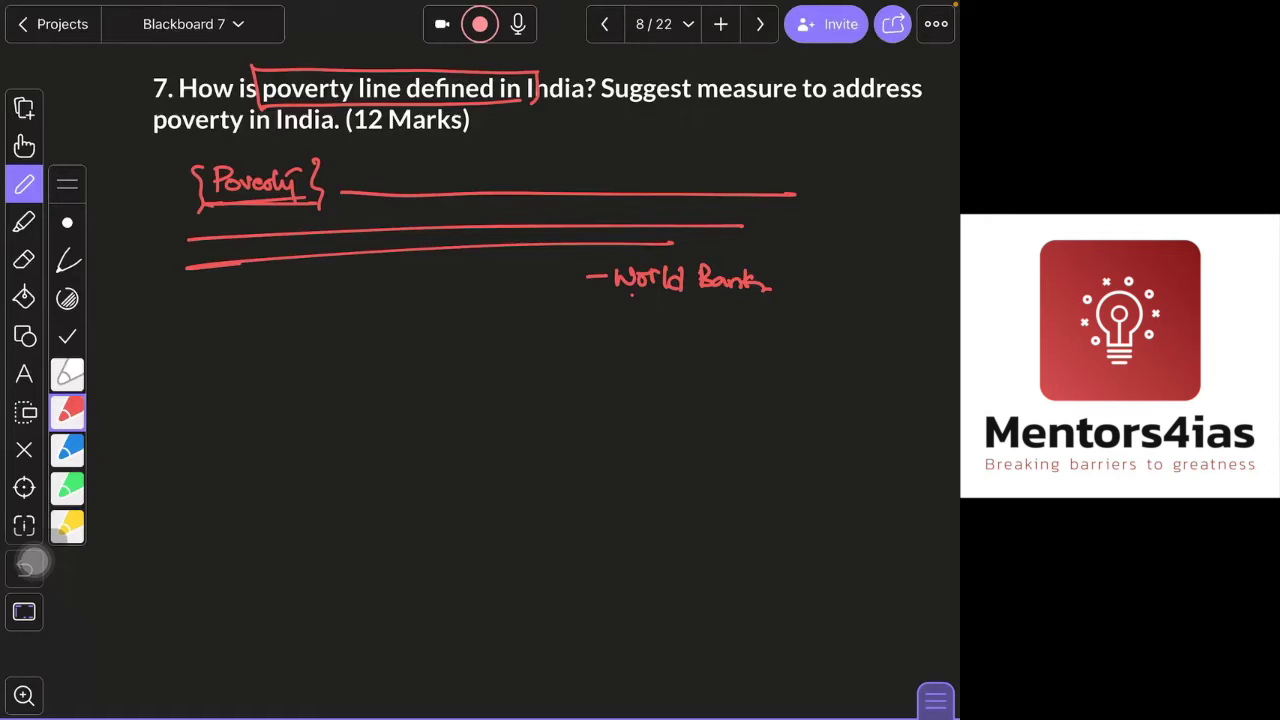
drag(619, 295, 769, 292)
drag(624, 305, 767, 303)
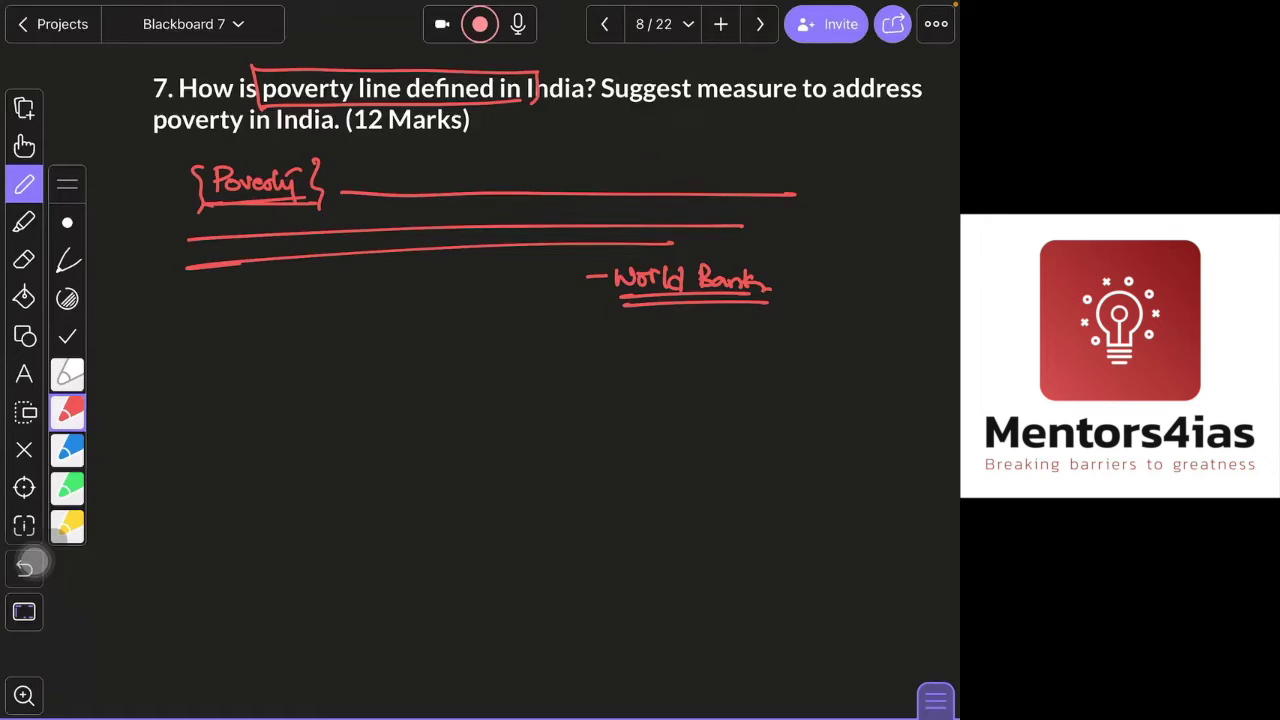
Write a red 'Poverty line:' heading with an underline
scroll(475, 150, down, 1)
drag(235, 318, 237, 330)
drag(248, 330, 384, 342)
click(333, 322)
click(238, 358)
drag(238, 358, 387, 352)
click(404, 334)
click(404, 346)
click(287, 392)
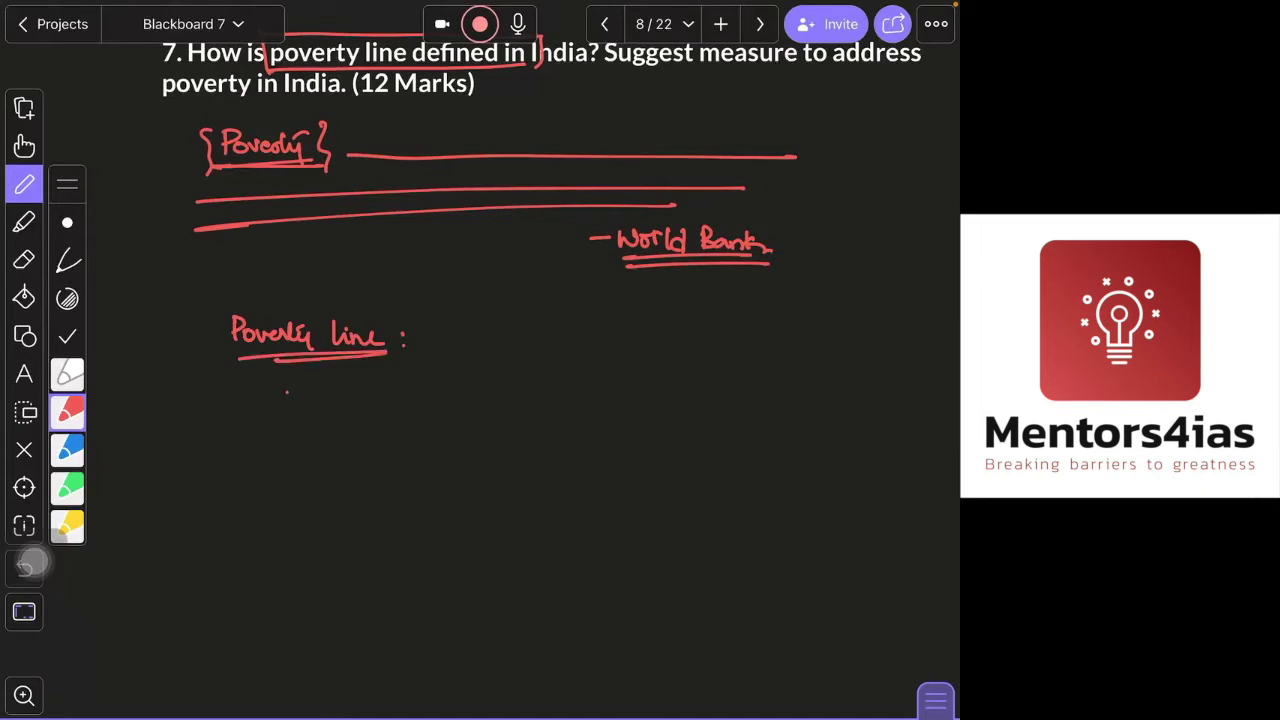
Write a word below the 'Poverty line:' heading and underline it
drag(286, 386, 287, 410)
drag(298, 386, 298, 410)
drag(284, 399, 301, 398)
drag(306, 393, 360, 410)
drag(344, 398, 360, 392)
drag(280, 424, 352, 416)
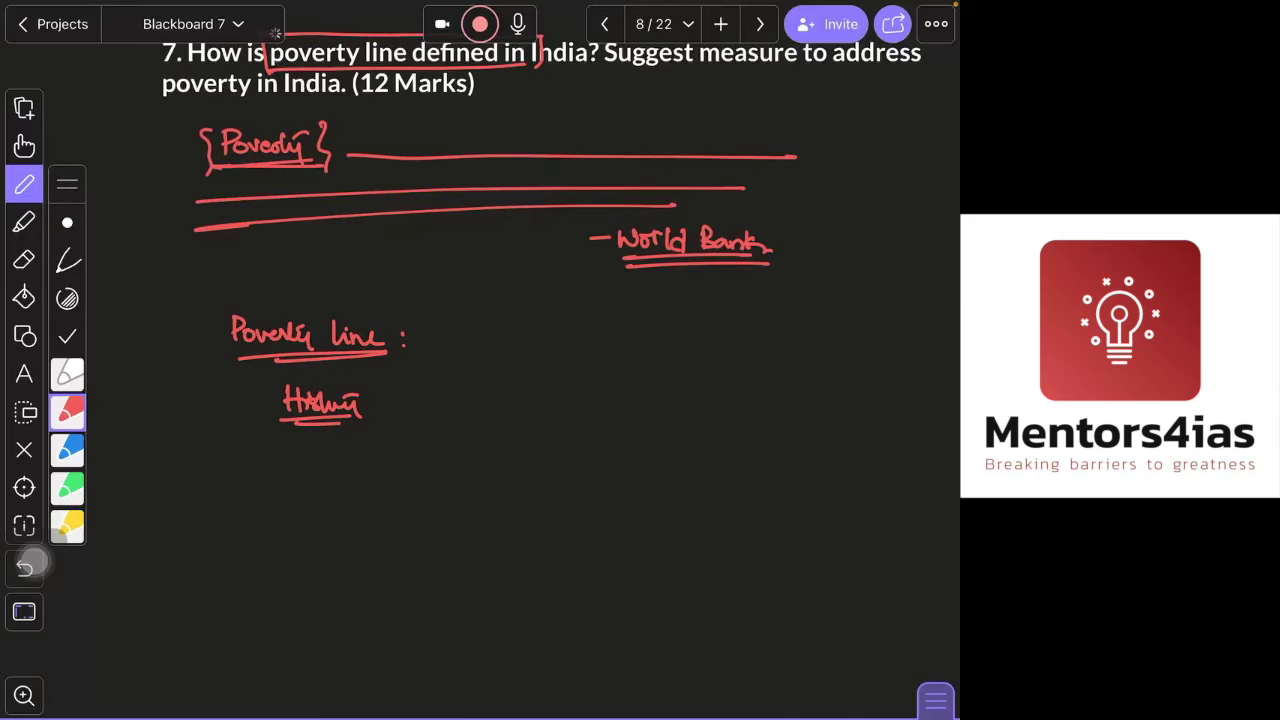
Add bullet dashes down the left side and underline 'Suggest measure to address' in the question
click(278, 446)
drag(278, 446, 293, 444)
drag(218, 424, 226, 423)
drag(227, 488, 240, 485)
click(231, 512)
drag(620, 75, 932, 75)
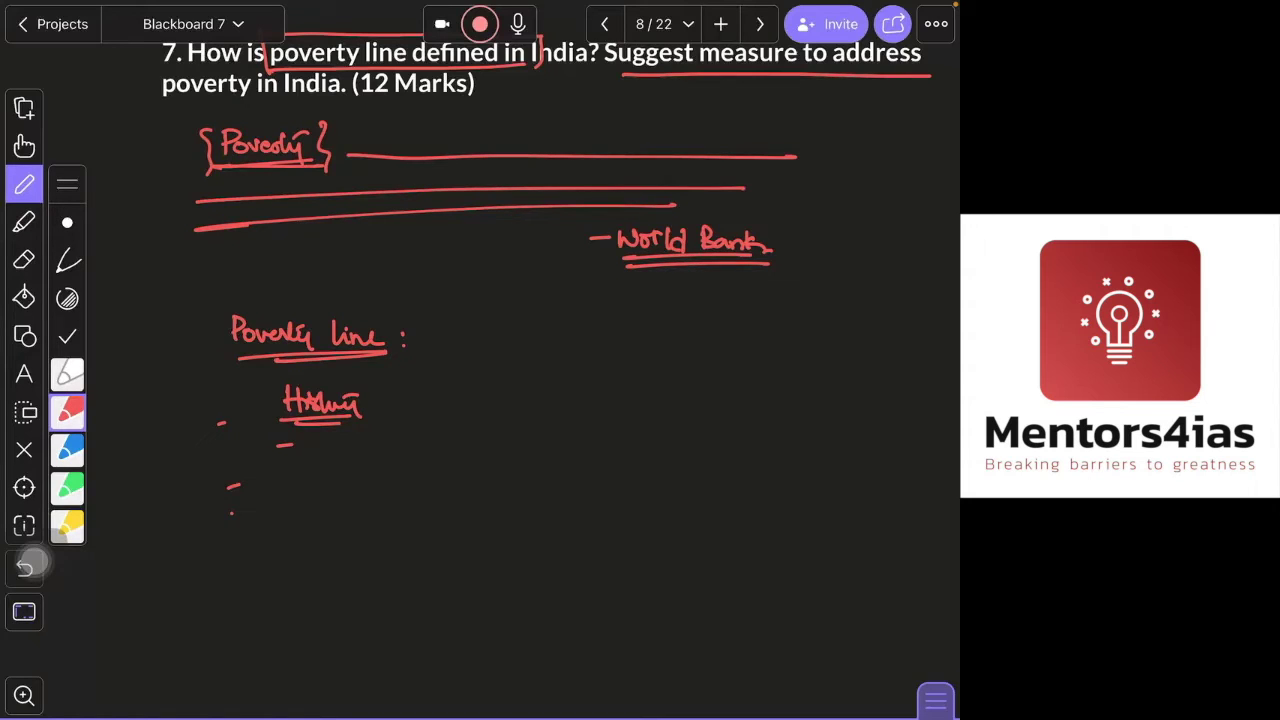
Underline 'poverty in India. (12 Marks)' and write a boxed 'Mean To ADR POV' heading
drag(156, 104, 386, 102)
drag(526, 368, 597, 366)
mouse_move(626, 344)
mouse_down()
mouse_move(627, 366)
mouse_move(640, 345)
mouse_up()
click(662, 350)
mouse_move(636, 356)
mouse_down()
mouse_move(633, 366)
mouse_move(671, 369)
mouse_up()
drag(676, 347, 689, 367)
drag(692, 370, 748, 352)
drag(762, 350, 760, 351)
drag(767, 349, 790, 368)
drag(797, 352, 810, 360)
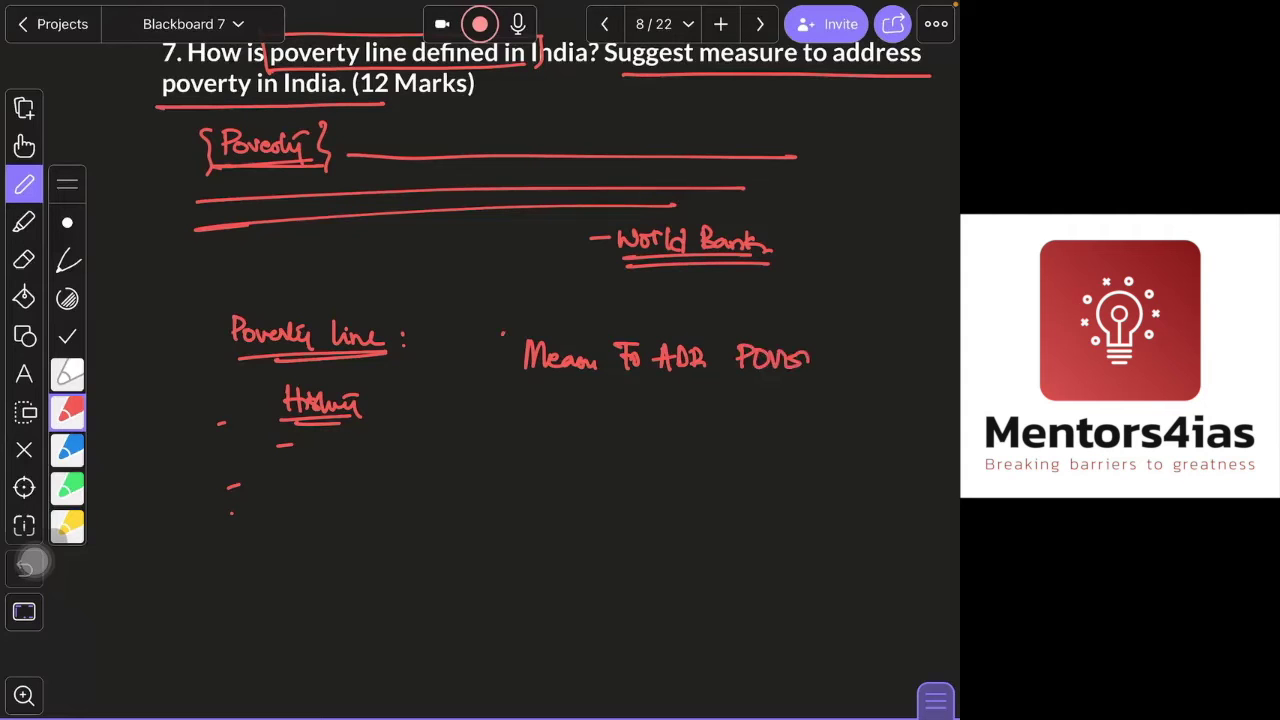
drag(502, 335, 487, 385)
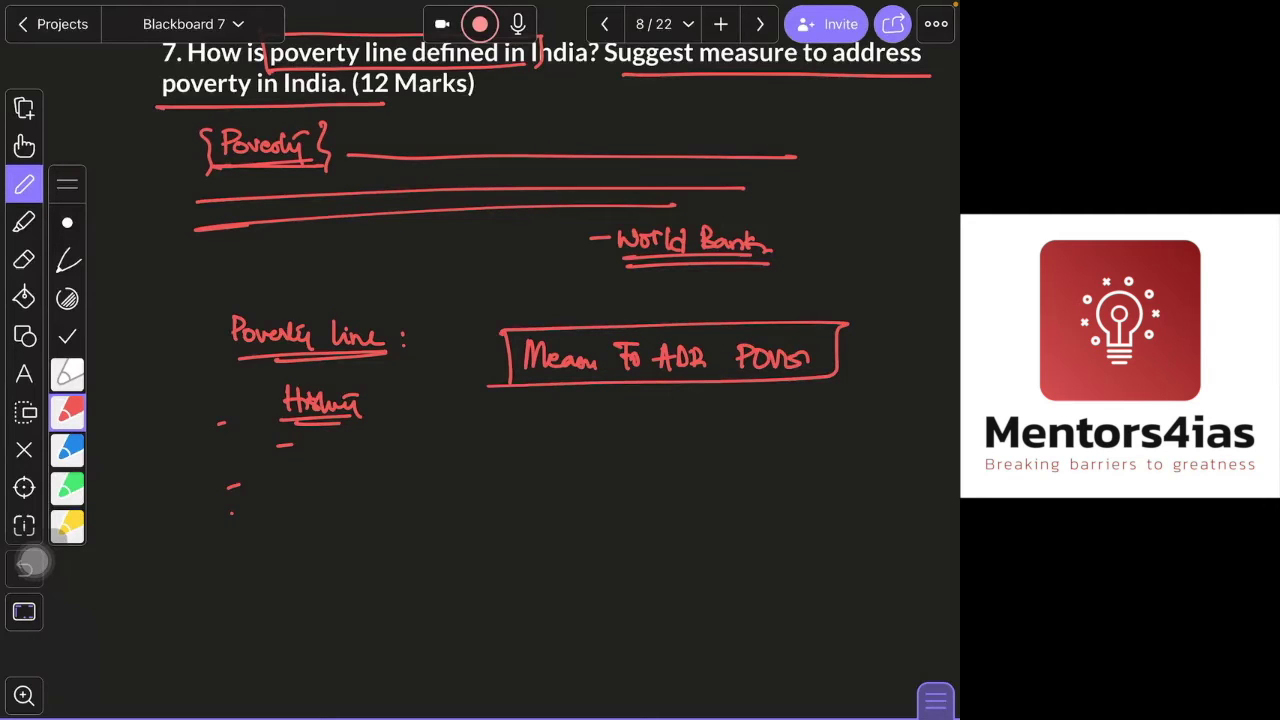
Add three bullet dashes below the boxed heading, a caret under 'measure', and underline the heading
drag(467, 448, 516, 448)
drag(465, 507, 493, 507)
drag(475, 561, 506, 561)
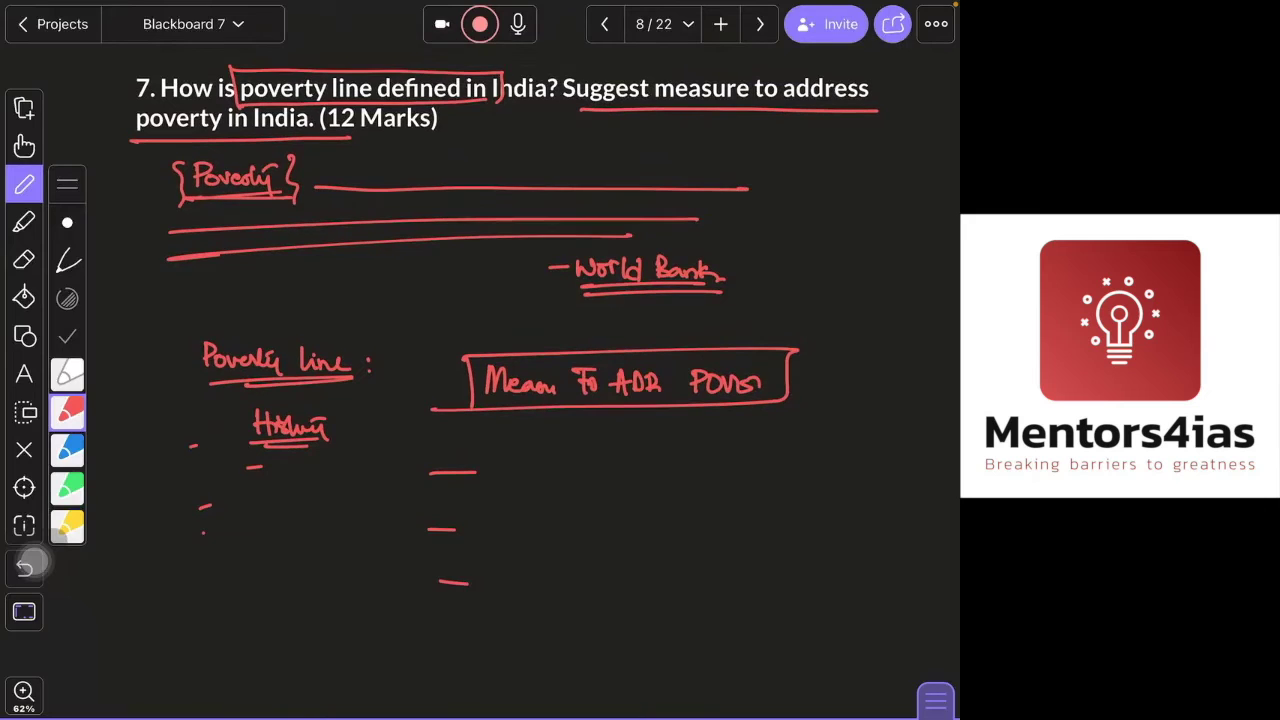
mouse_move(601, 130)
mouse_down()
mouse_move(630, 141)
mouse_move(612, 122)
mouse_up()
drag(449, 418, 646, 411)
Write the 'Eco' point and an underlined 'Soc' with an arrow, turning the lower dash into an arrow
click(508, 456)
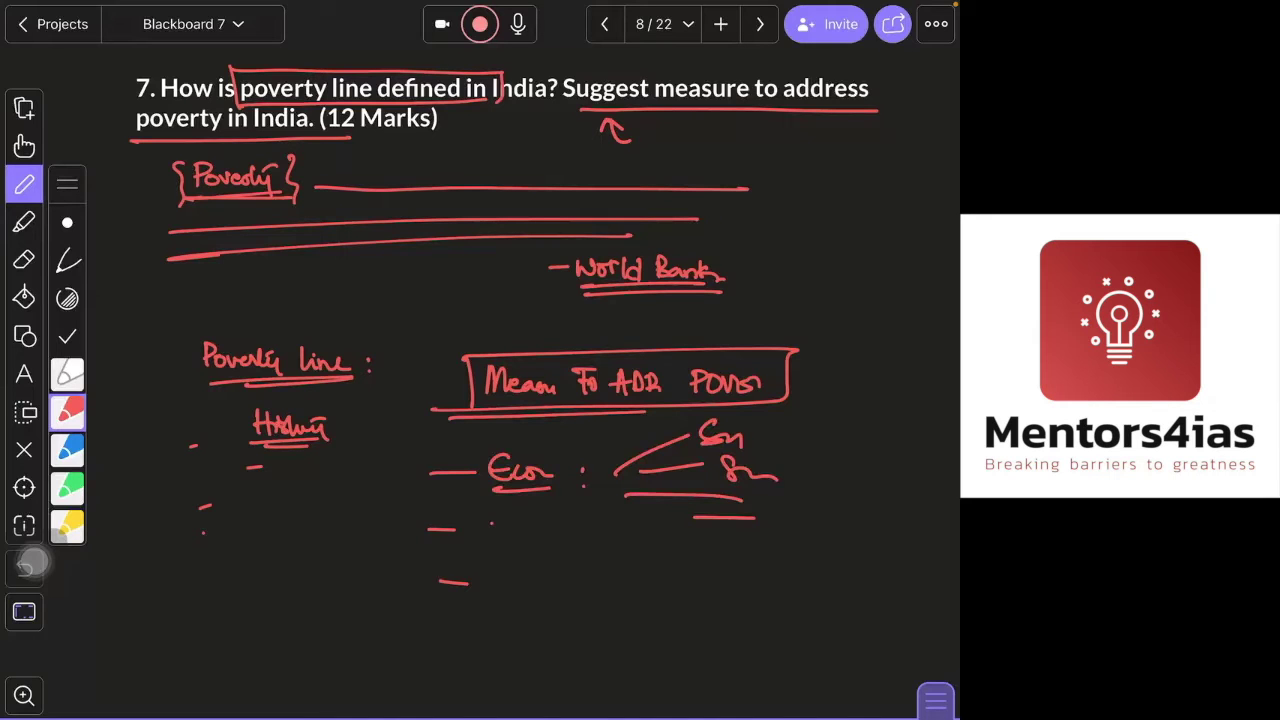
drag(482, 524, 543, 540)
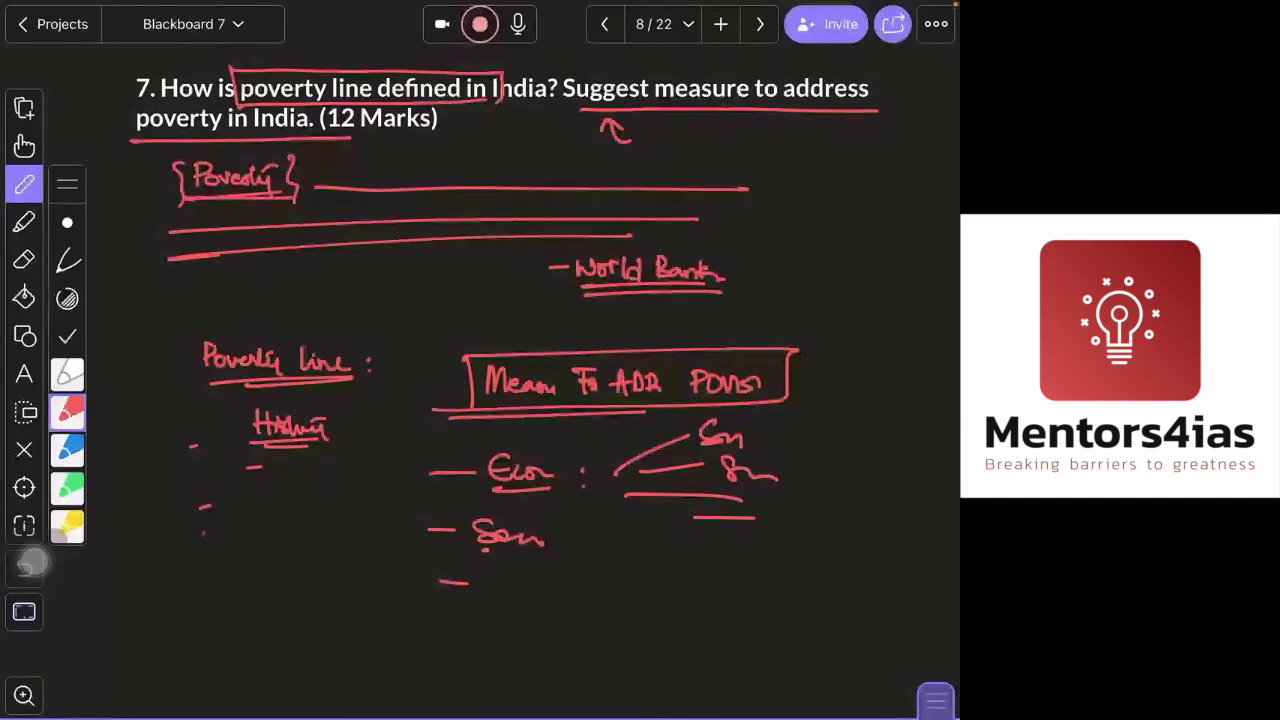
drag(475, 547, 550, 543)
mouse_move(540, 540)
mouse_down()
mouse_move(596, 533)
mouse_move(580, 545)
mouse_up()
drag(458, 578, 458, 590)
Write 'Legal Laws' with underlines and an arrow after it
mouse_move(484, 576)
mouse_down()
mouse_move(508, 592)
mouse_move(553, 582)
mouse_up()
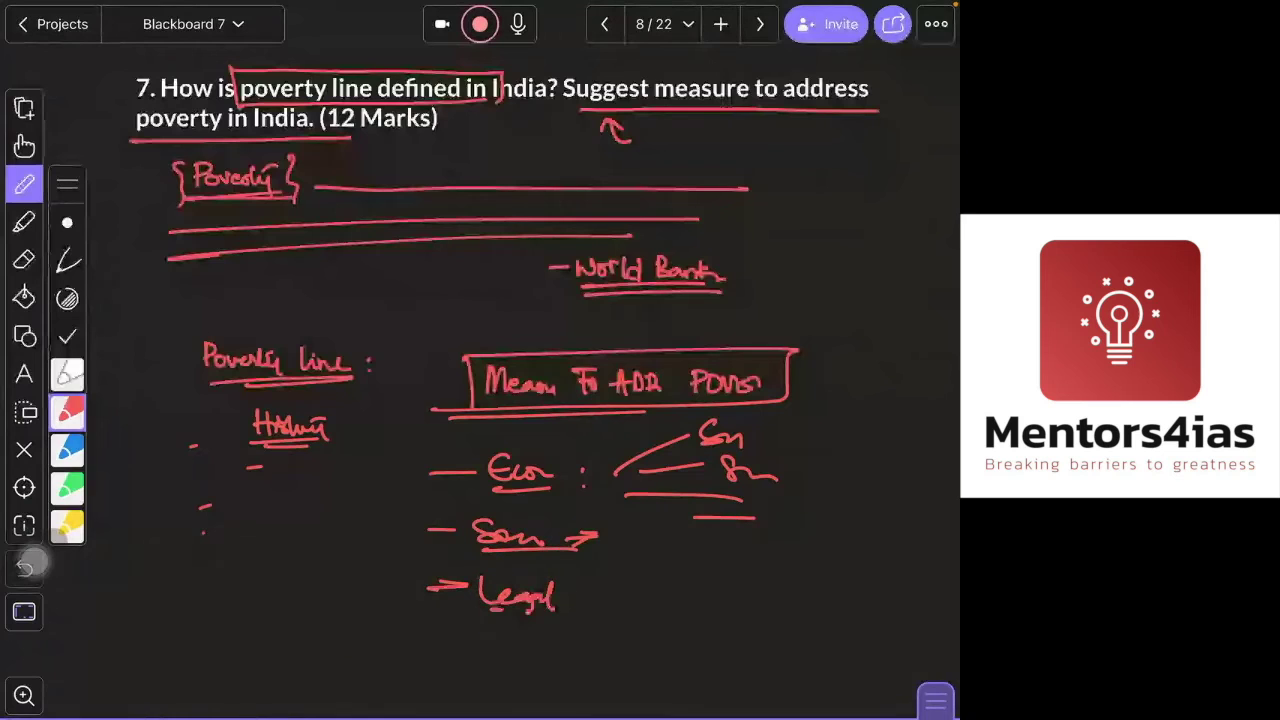
drag(480, 607, 614, 600)
drag(642, 590, 648, 600)
mouse_move(646, 570)
mouse_down()
mouse_move(696, 564)
mouse_move(695, 600)
mouse_up()
drag(602, 612, 697, 612)
click(713, 598)
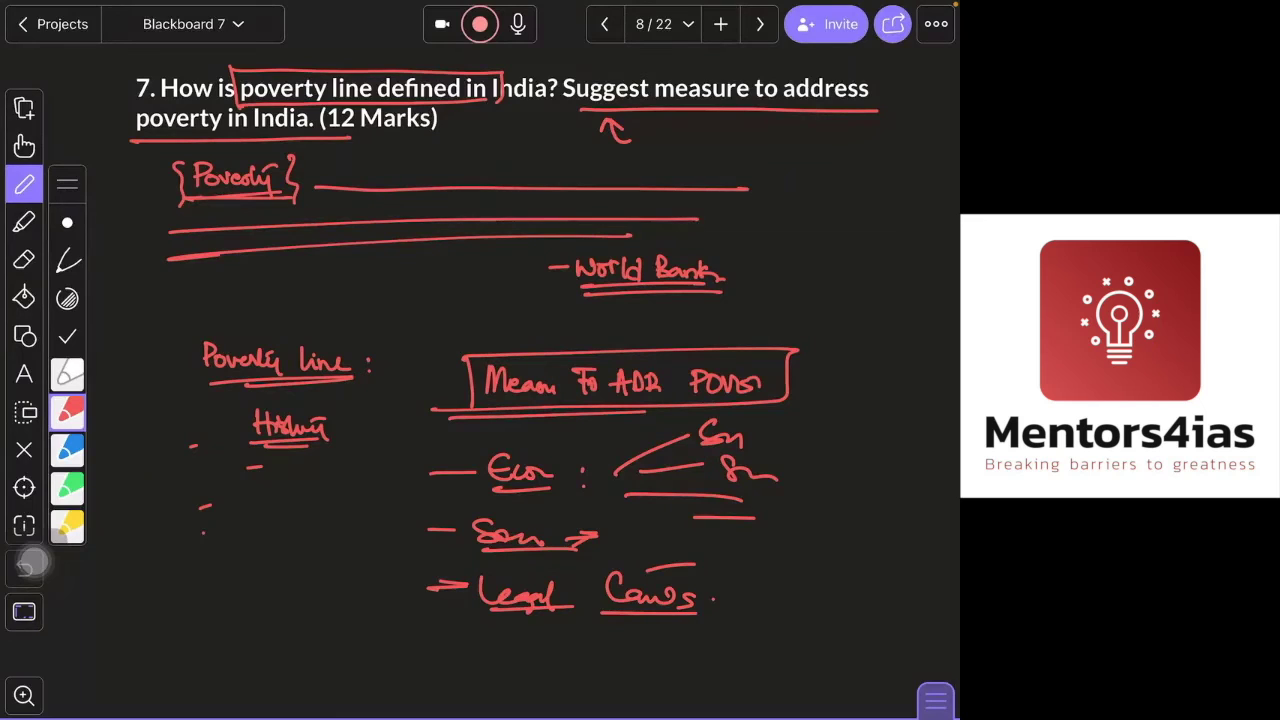
drag(712, 597, 754, 597)
drag(458, 622, 724, 618)
Bracket the Eco, Soc and Legal Laws points with a curly brace and two lines leading into it
drag(450, 447, 438, 645)
mouse_move(714, 427)
mouse_down()
mouse_move(674, 565)
mouse_move(692, 646)
mouse_up()
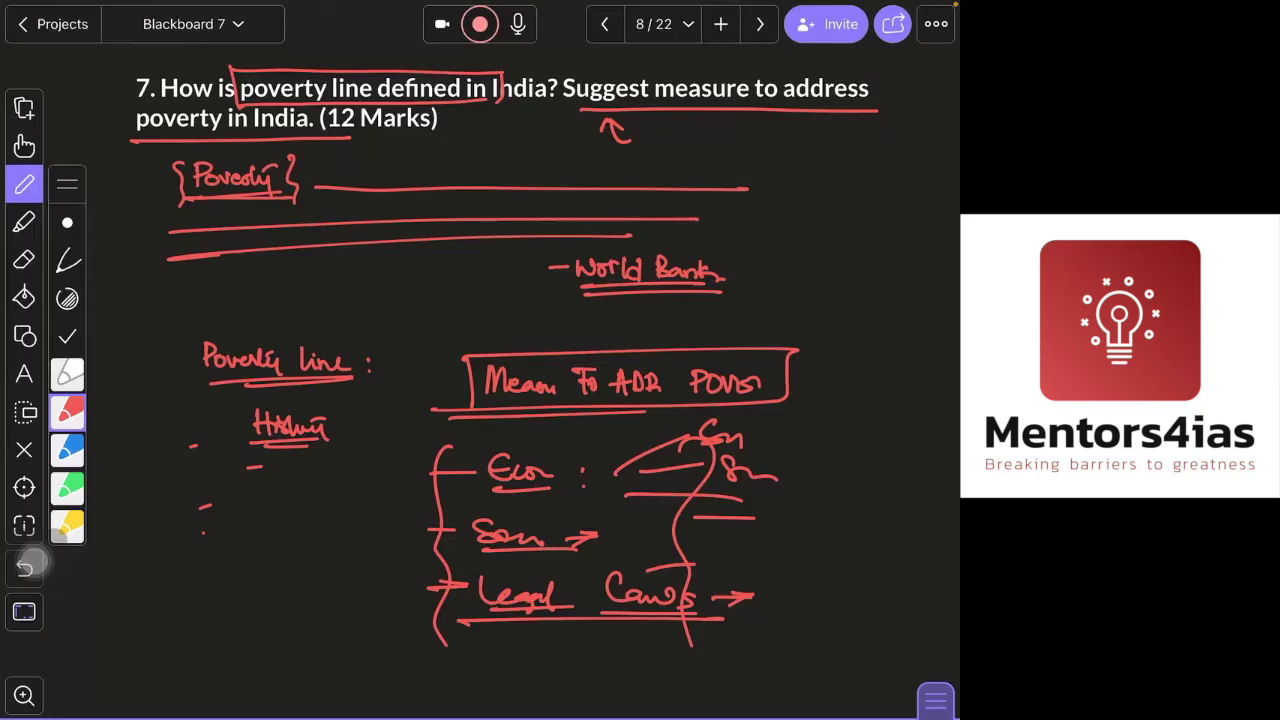
drag(353, 507, 465, 486)
drag(373, 570, 465, 556)
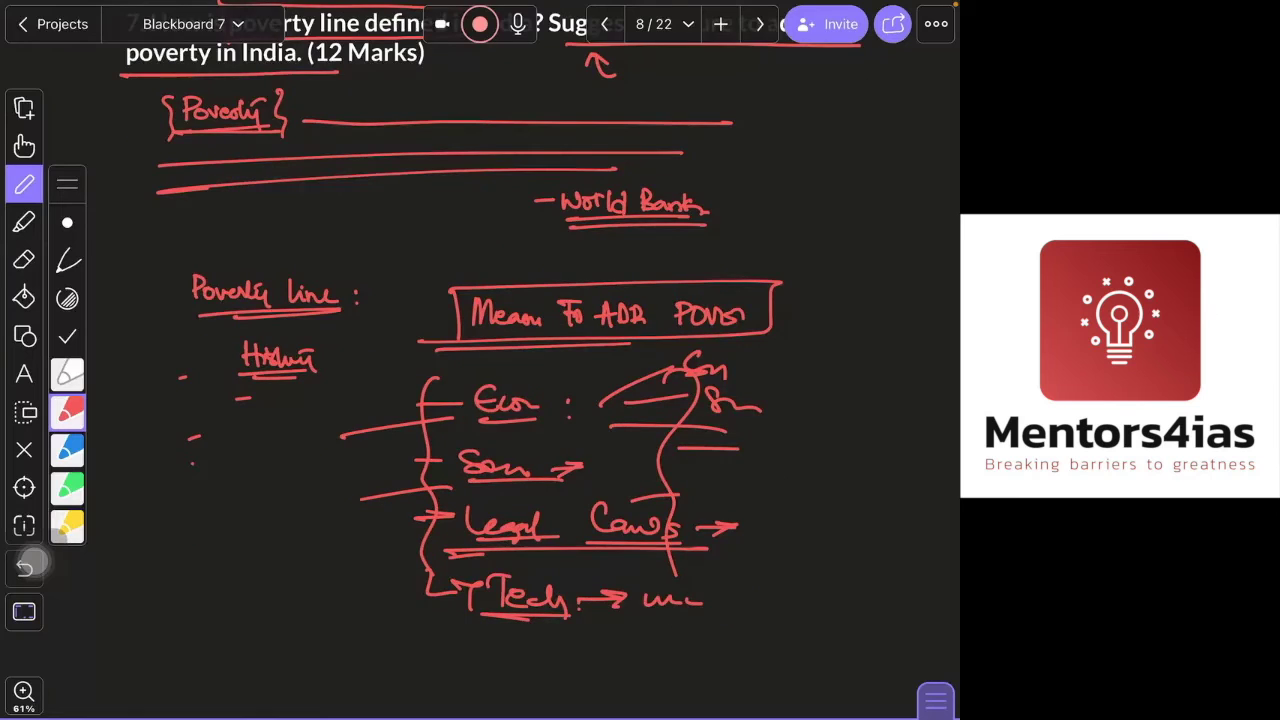
Write 'Ac' after the Tech point and draw a branch arrow below it
scroll(560, 400, down, 3)
click(745, 393)
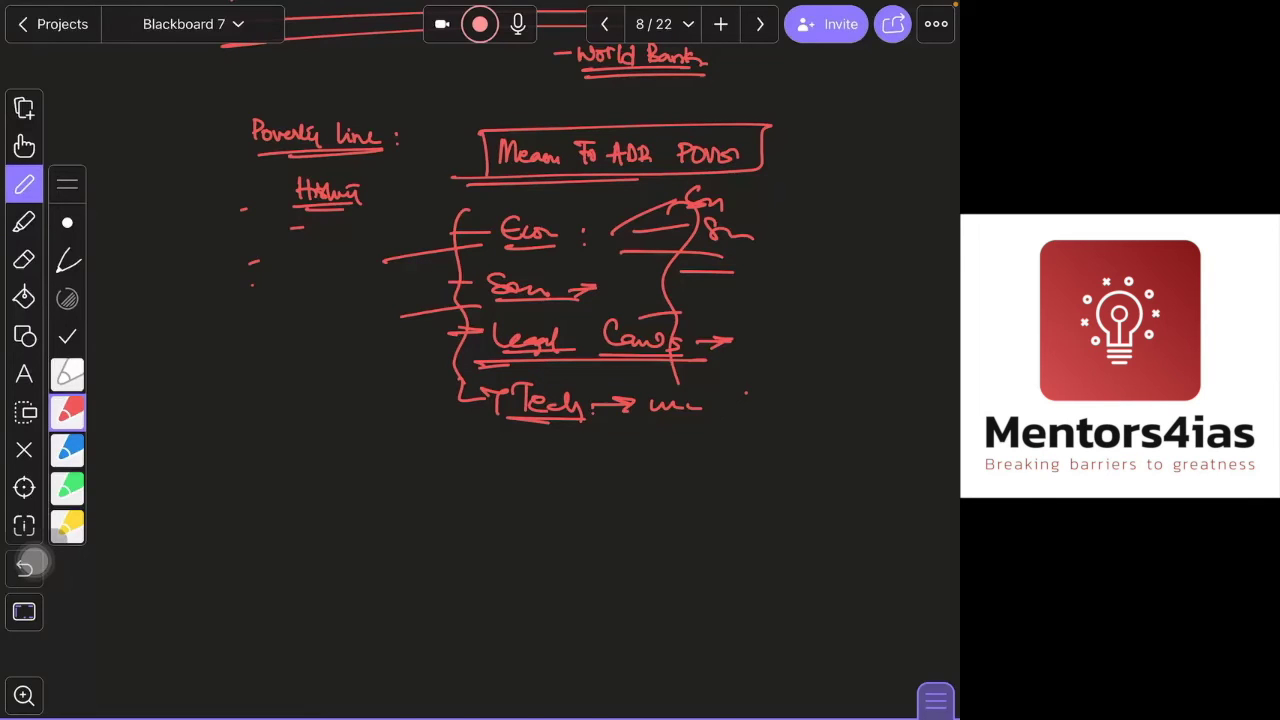
drag(738, 410, 762, 404)
drag(780, 398, 782, 410)
drag(500, 424, 595, 421)
click(598, 446)
drag(565, 431, 614, 452)
Write a double-underlined 'AI /' at the end of the branch arrow
drag(620, 446, 626, 460)
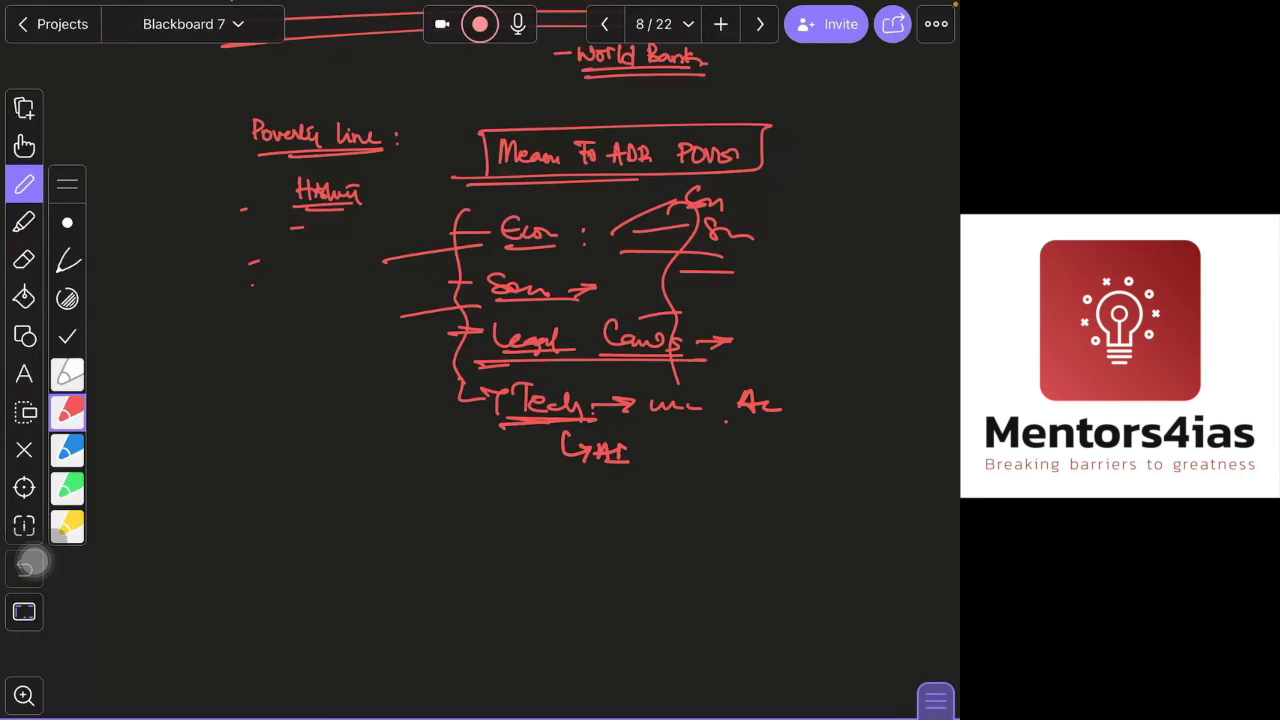
click(584, 479)
drag(570, 471, 624, 477)
click(659, 435)
drag(659, 433, 634, 484)
drag(672, 450, 682, 470)
drag(697, 456, 706, 497)
Add an underlined 'Big D ?' and box the whole AI / Big D note
drag(668, 488, 718, 480)
drag(737, 452, 740, 471)
drag(738, 452, 742, 470)
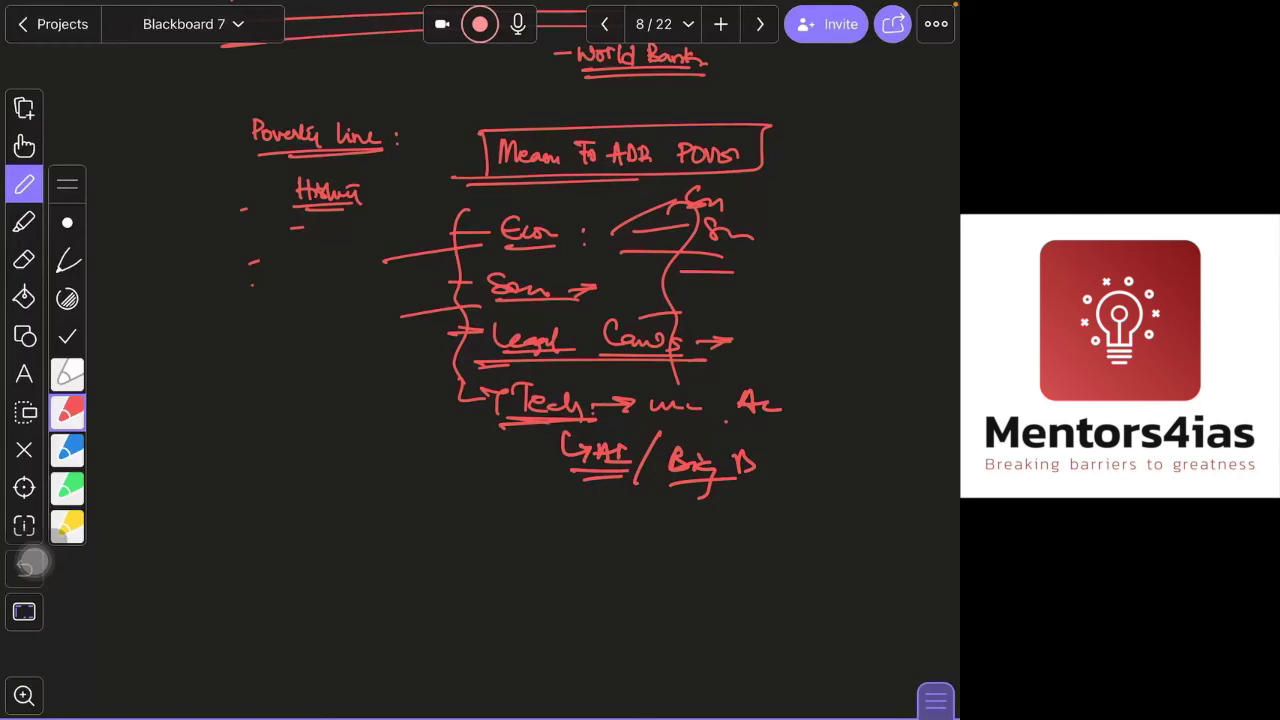
drag(736, 479, 774, 477)
click(804, 455)
drag(803, 455, 810, 478)
click(809, 487)
click(836, 462)
drag(562, 430, 573, 486)
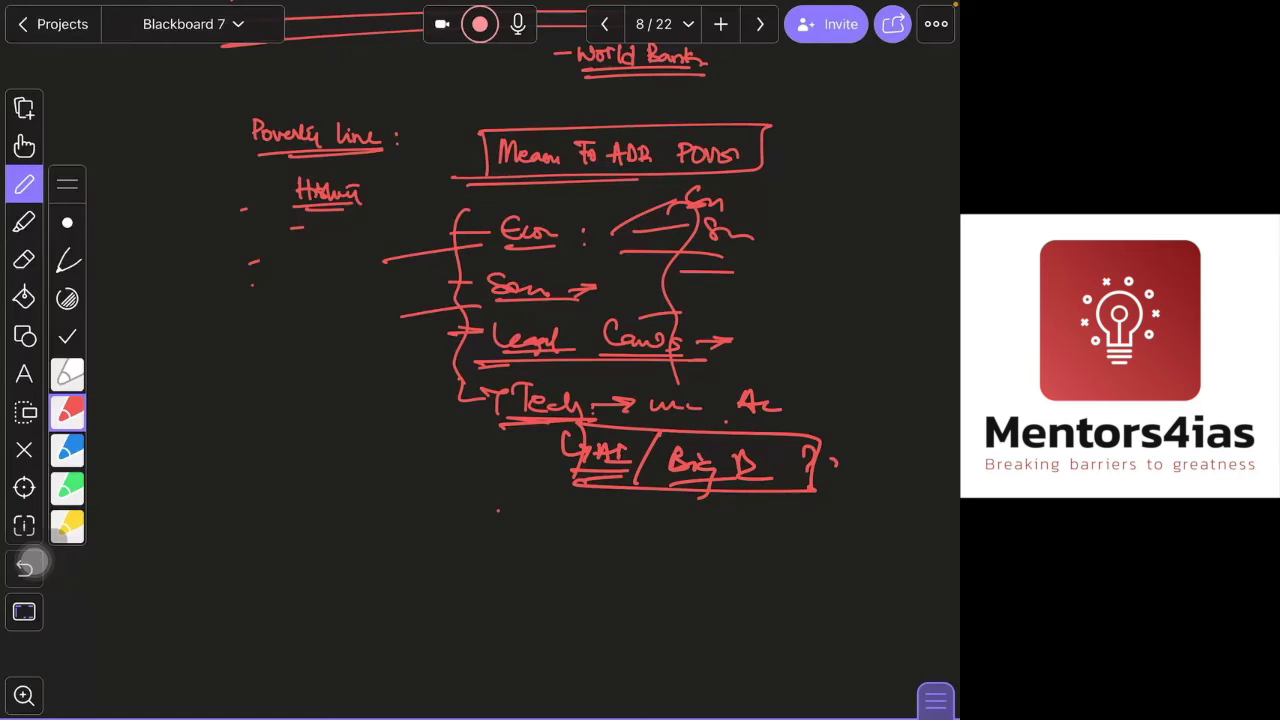
Write an underlined 'Ins' below the boxed note
drag(498, 510, 556, 534)
drag(505, 547, 573, 545)
scroll(480, 360, down, 3)
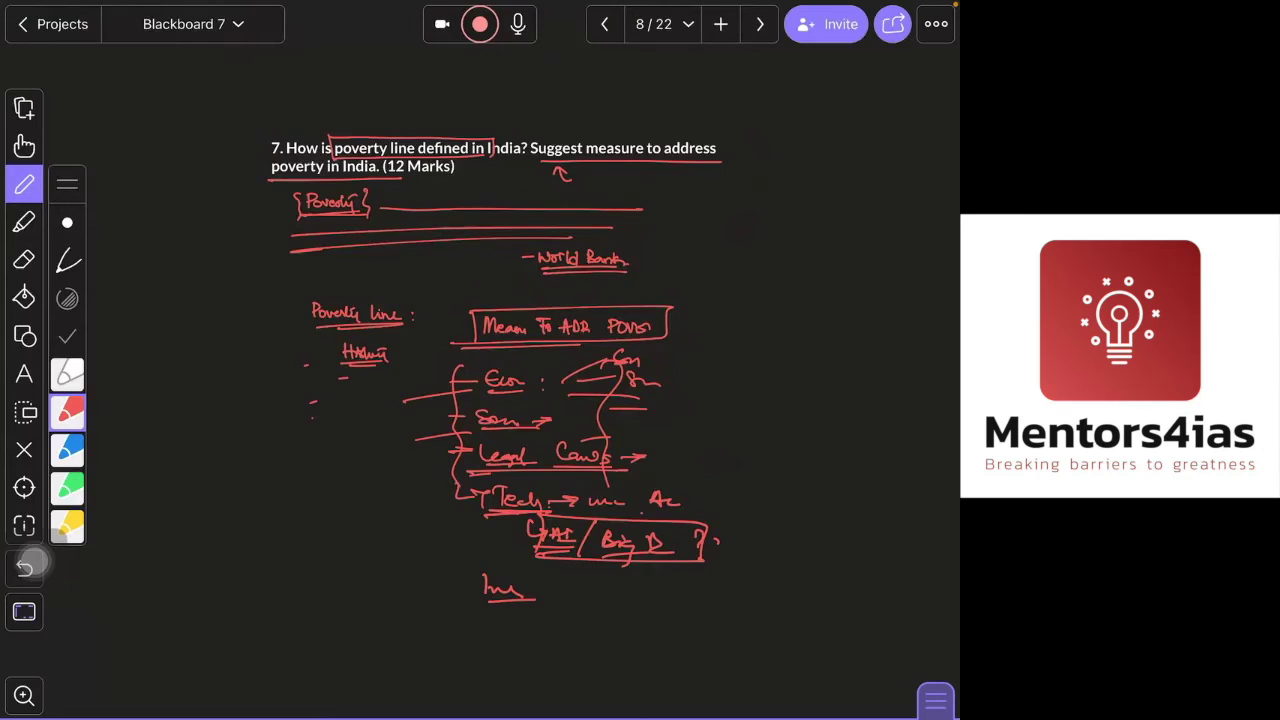
Advance to slide 9 and underline 'improve its functioning' in red
key(Right)
scroll(780, 204, up, 1)
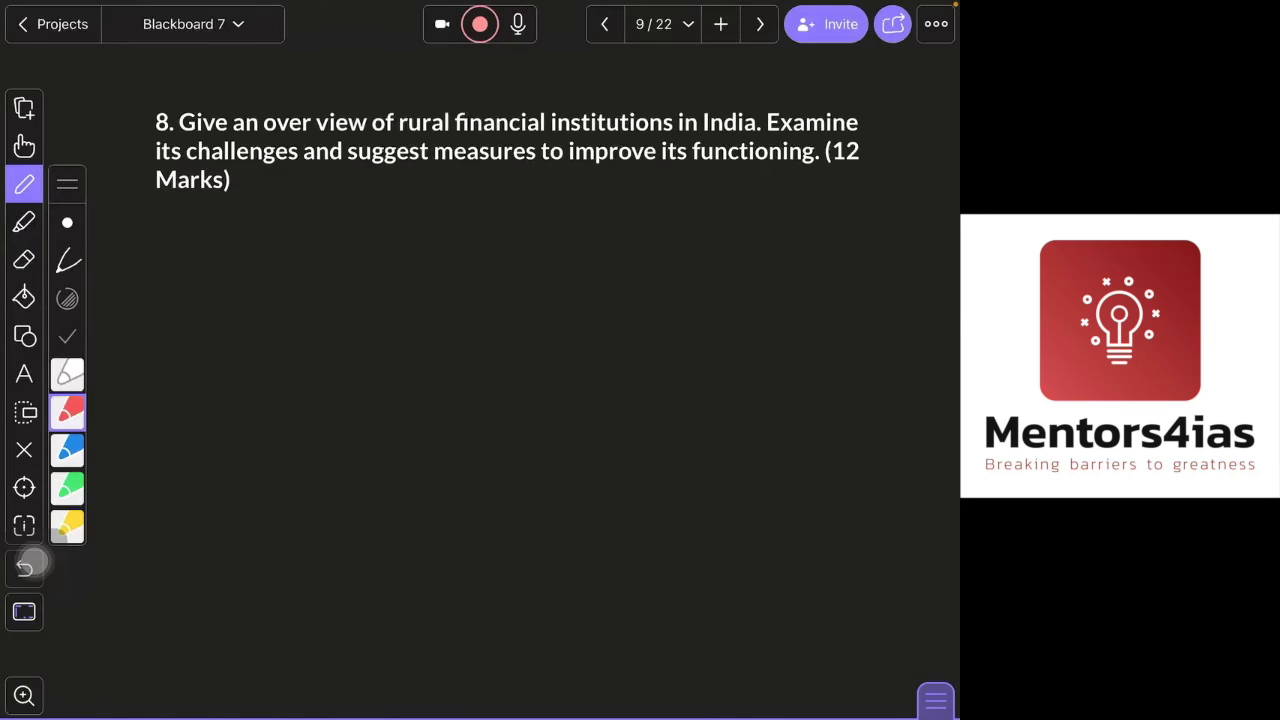
drag(543, 174, 761, 172)
Write an underlined 'RFI.' heading in red on slide 9
scroll(505, 130, down, 1)
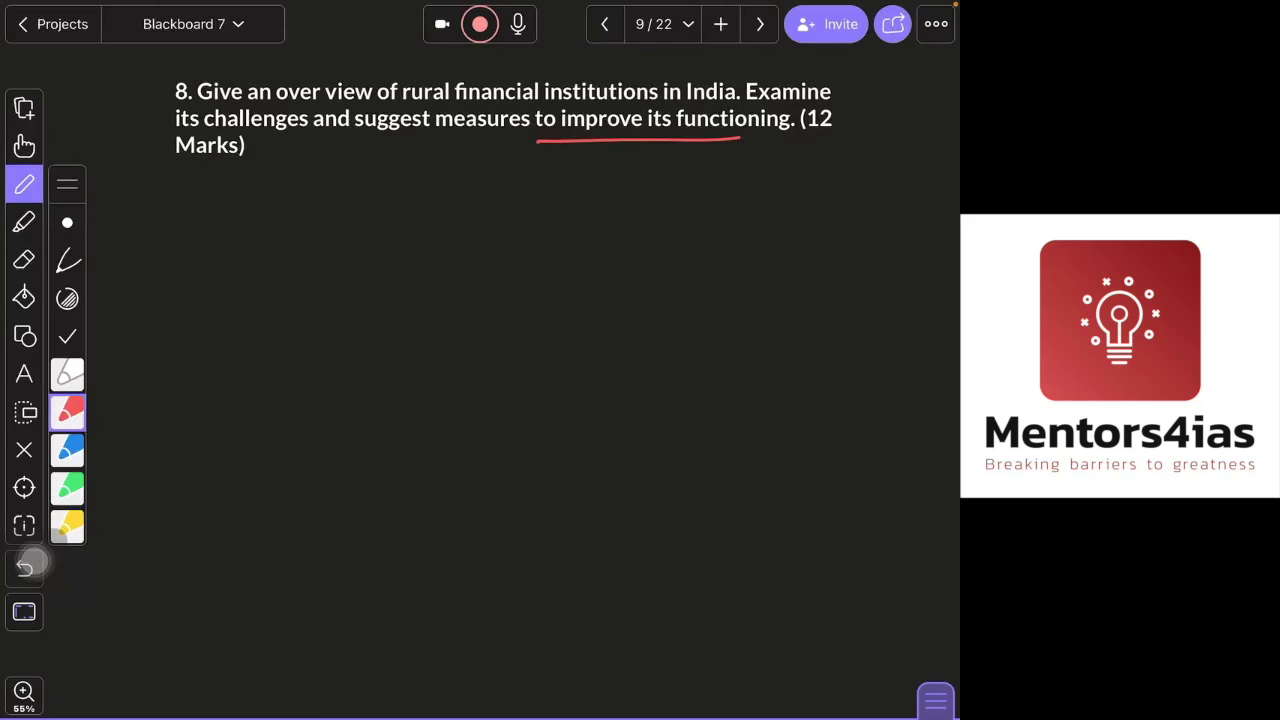
scroll(488, 122, down, 1)
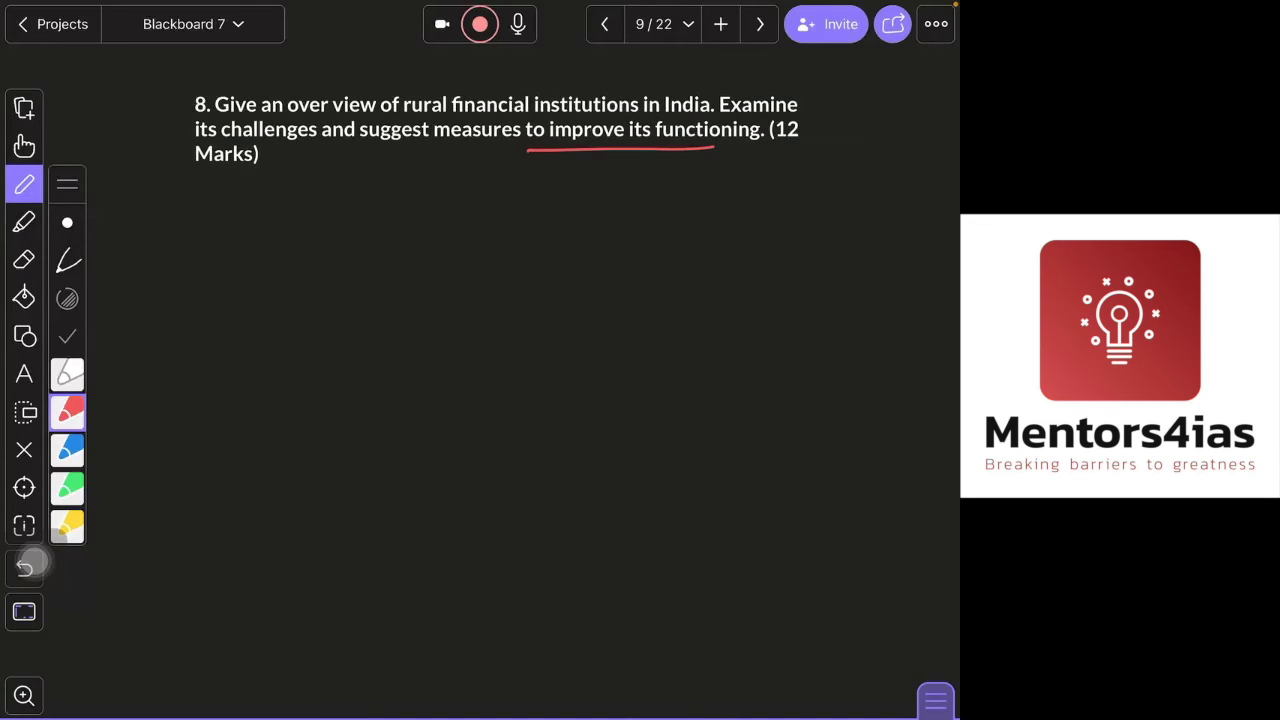
scroll(496, 125, up, 1)
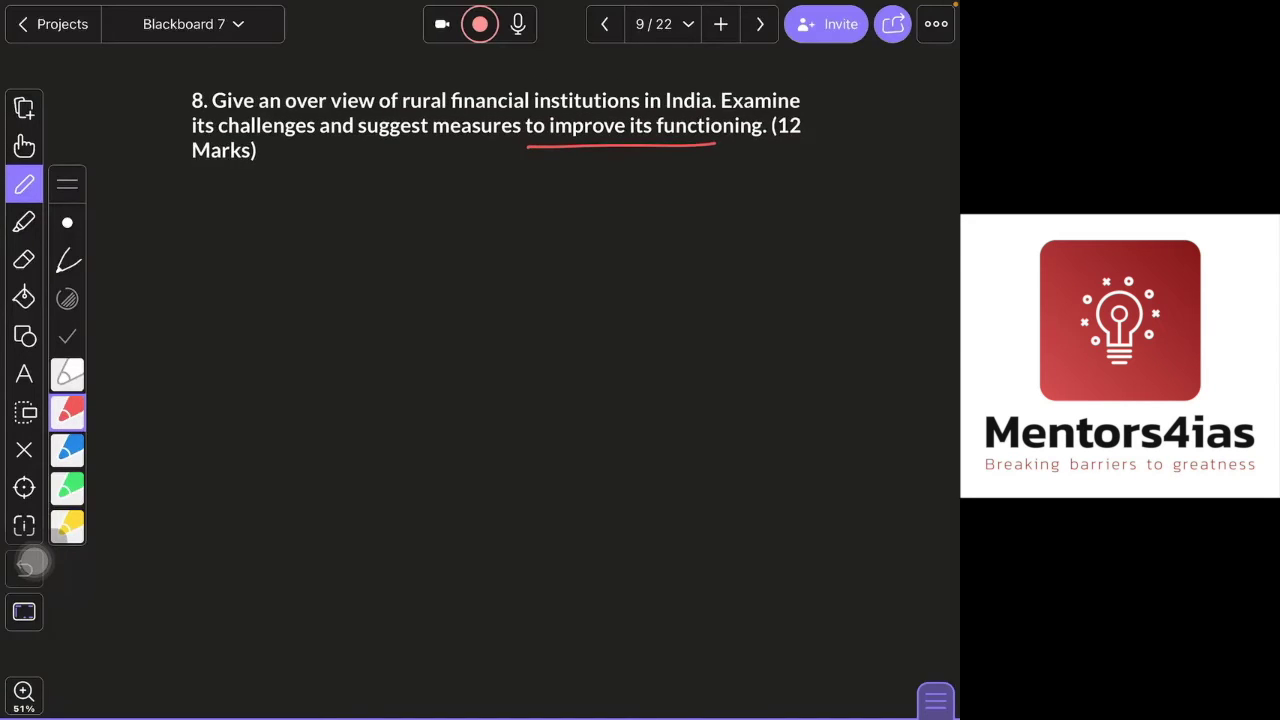
scroll(433, 204, up, 1)
click(408, 183)
drag(407, 178, 417, 196)
mouse_move(425, 194)
mouse_down()
mouse_move(436, 180)
mouse_move(460, 196)
mouse_up()
click(470, 197)
drag(384, 205, 394, 204)
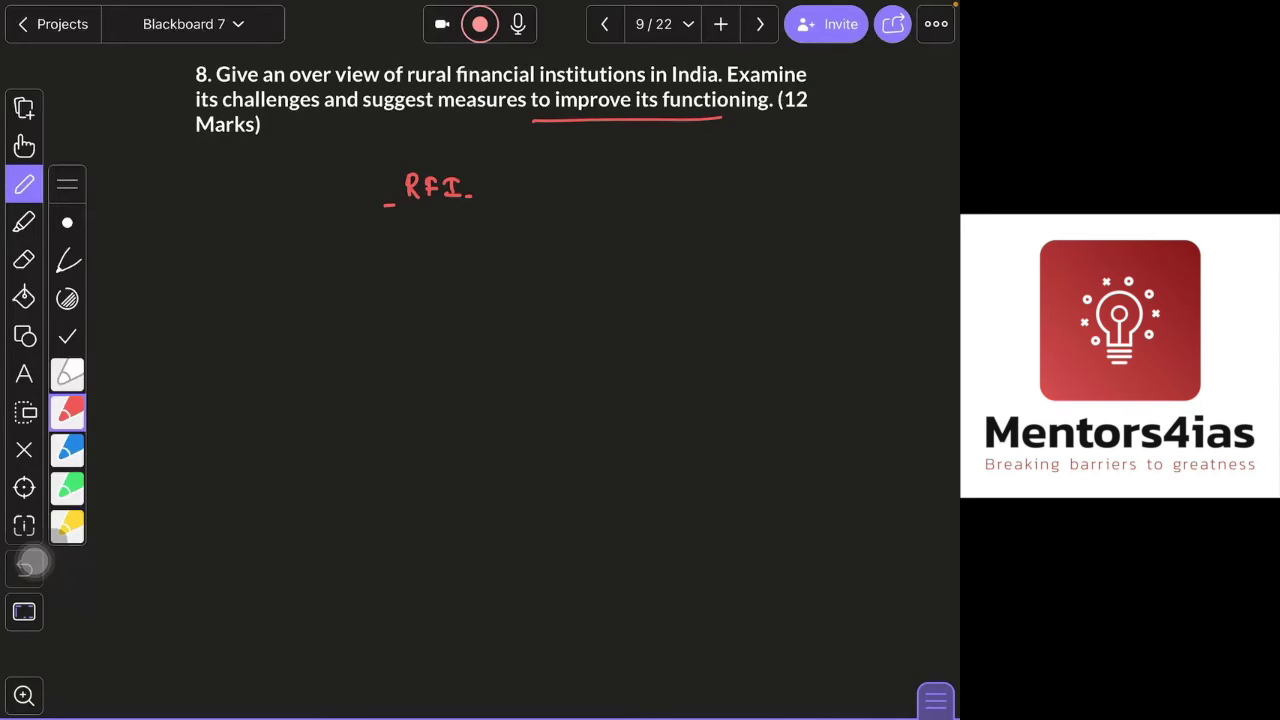
drag(384, 206, 486, 203)
Write an underlined 'Intro:' below the question
drag(214, 150, 215, 166)
drag(221, 166, 232, 166)
drag(234, 149, 244, 166)
drag(244, 152, 252, 165)
click(264, 156)
click(264, 166)
mouse_move(214, 175)
mouse_down()
mouse_move(250, 173)
mouse_move(292, 146)
mouse_move(293, 157)
mouse_up()
Add an underlined 'Rural fin / Data' after Intro and bracket question 8 on both sides
drag(296, 150, 337, 148)
mouse_move(357, 140)
mouse_down()
mouse_move(349, 158)
mouse_move(367, 145)
mouse_up()
click(395, 133)
drag(309, 169, 385, 157)
drag(406, 137, 414, 148)
drag(418, 143, 432, 147)
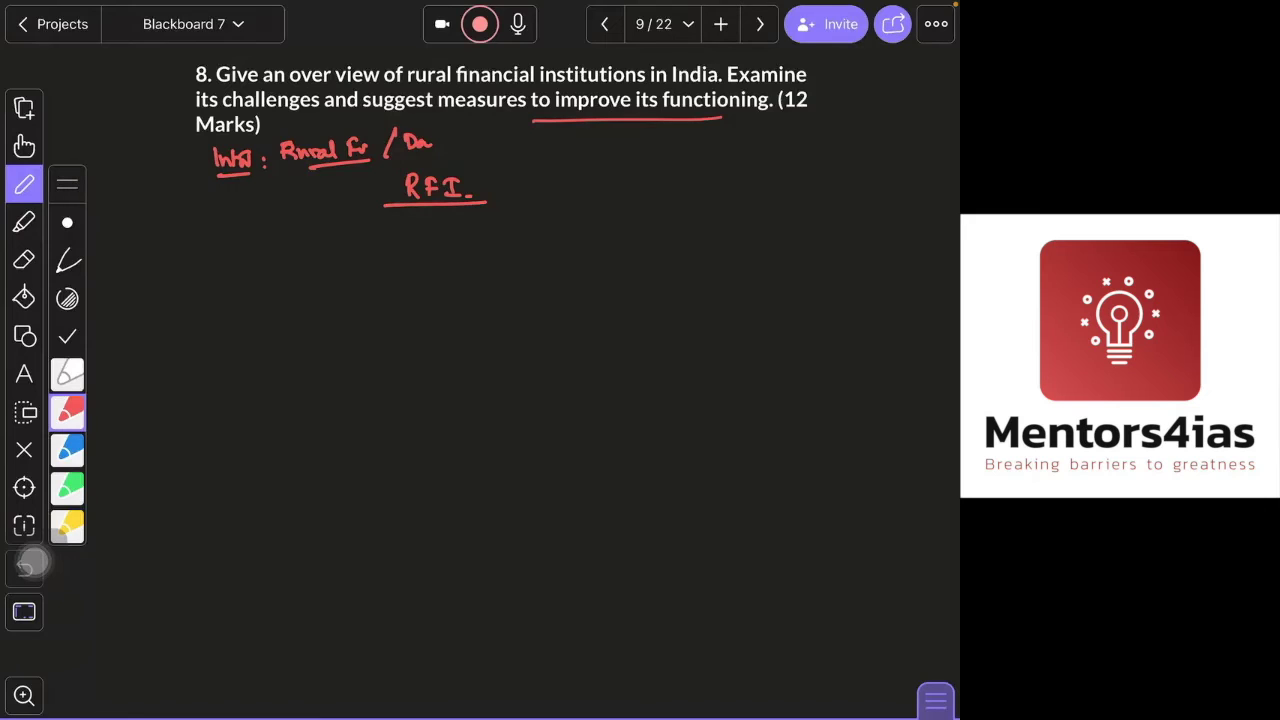
drag(430, 148, 449, 142)
drag(200, 55, 214, 136)
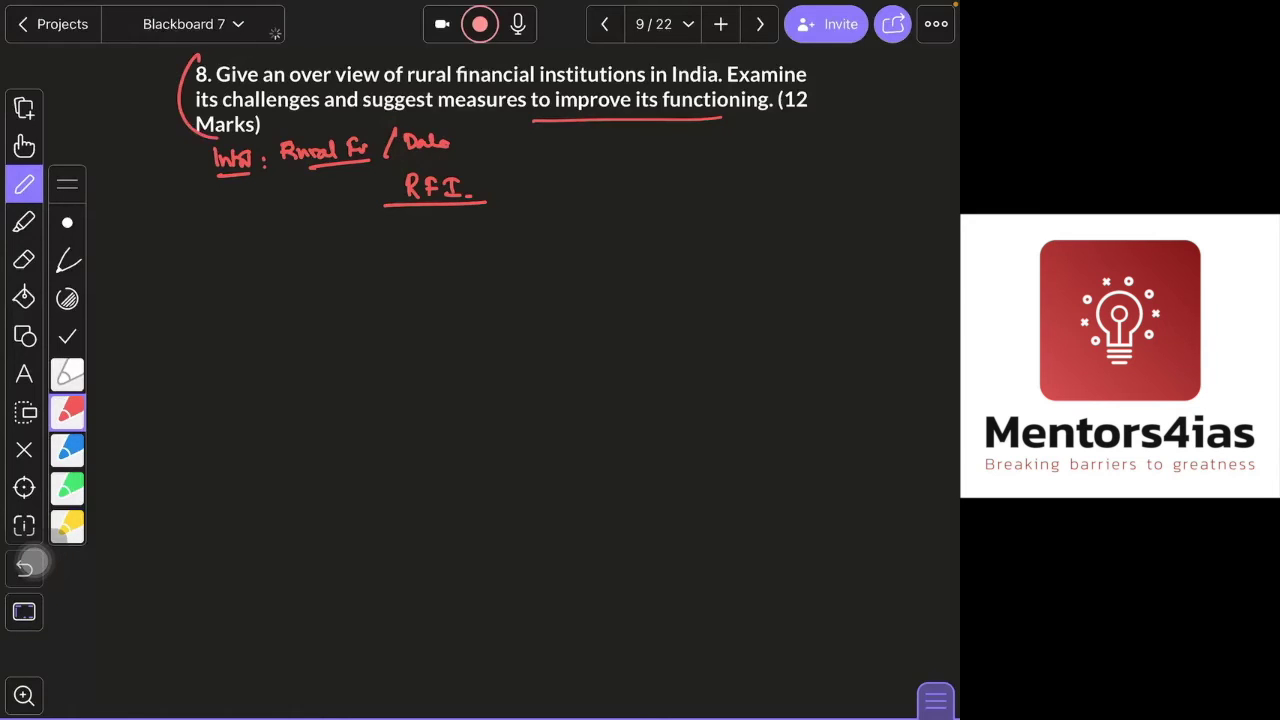
drag(812, 58, 788, 133)
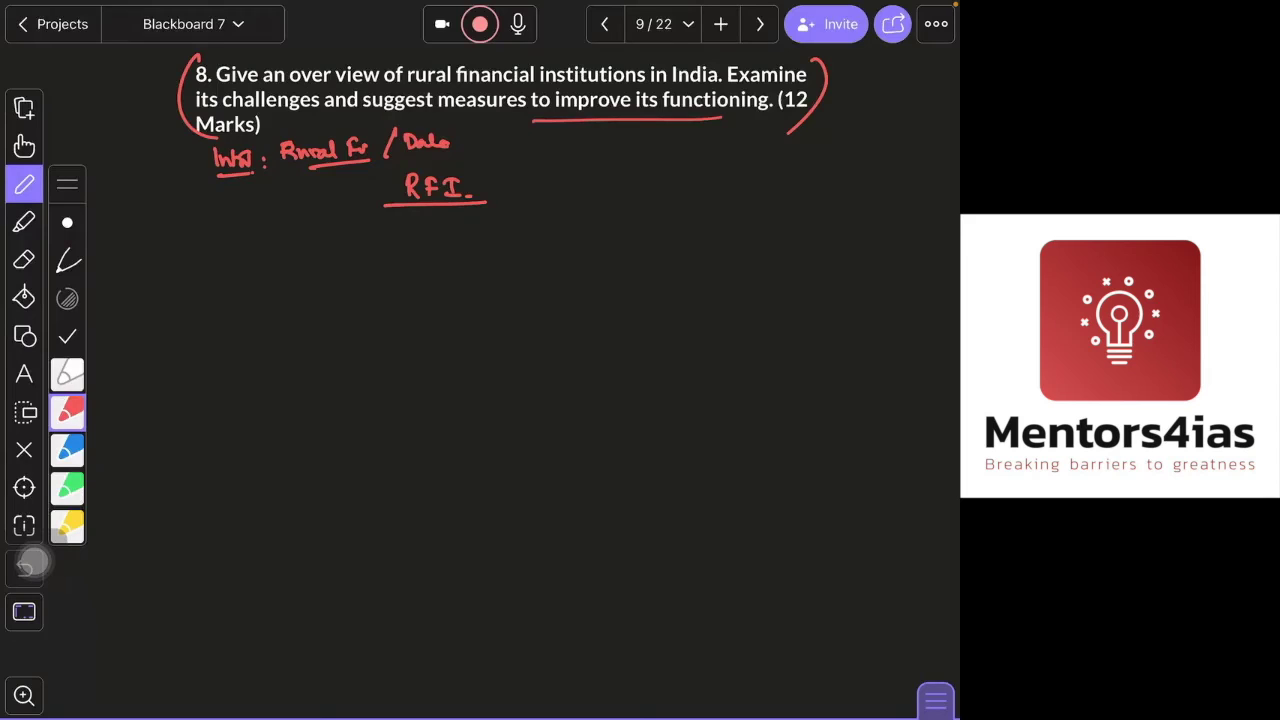
Draw a stem under RFI and a branch line with end ticks
drag(252, 172, 378, 168)
drag(430, 214, 430, 236)
mouse_move(288, 252)
mouse_down()
mouse_move(590, 251)
mouse_move(678, 270)
mouse_up()
drag(296, 256, 296, 277)
click(281, 297)
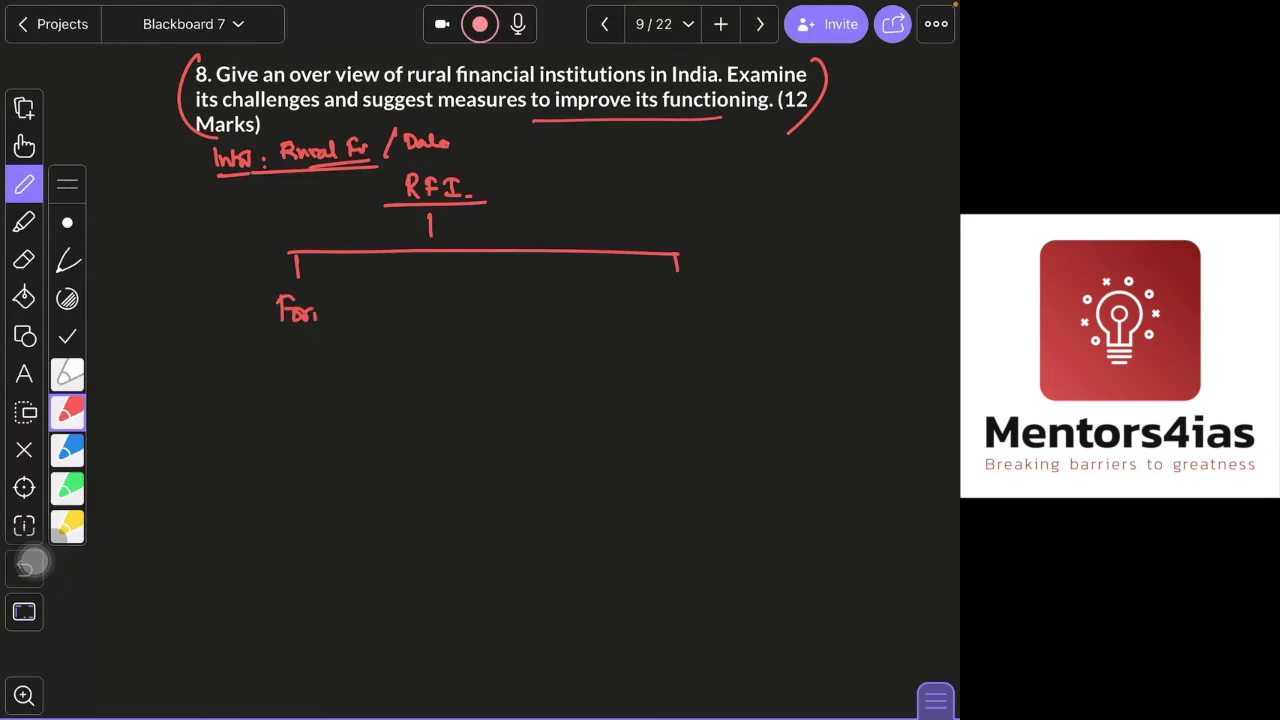
Label the branch ends 'Formal' and 'Infm', underlining Formal
drag(316, 314, 358, 318)
drag(287, 327, 354, 322)
click(656, 286)
drag(656, 288, 658, 313)
mouse_move(662, 298)
mouse_down()
mouse_move(706, 306)
mouse_move(680, 309)
mouse_up()
Write the informal lender examples '(Chemical Mer / Mandi / Tor etc)' under Infm
drag(634, 321, 636, 350)
drag(642, 348, 655, 336)
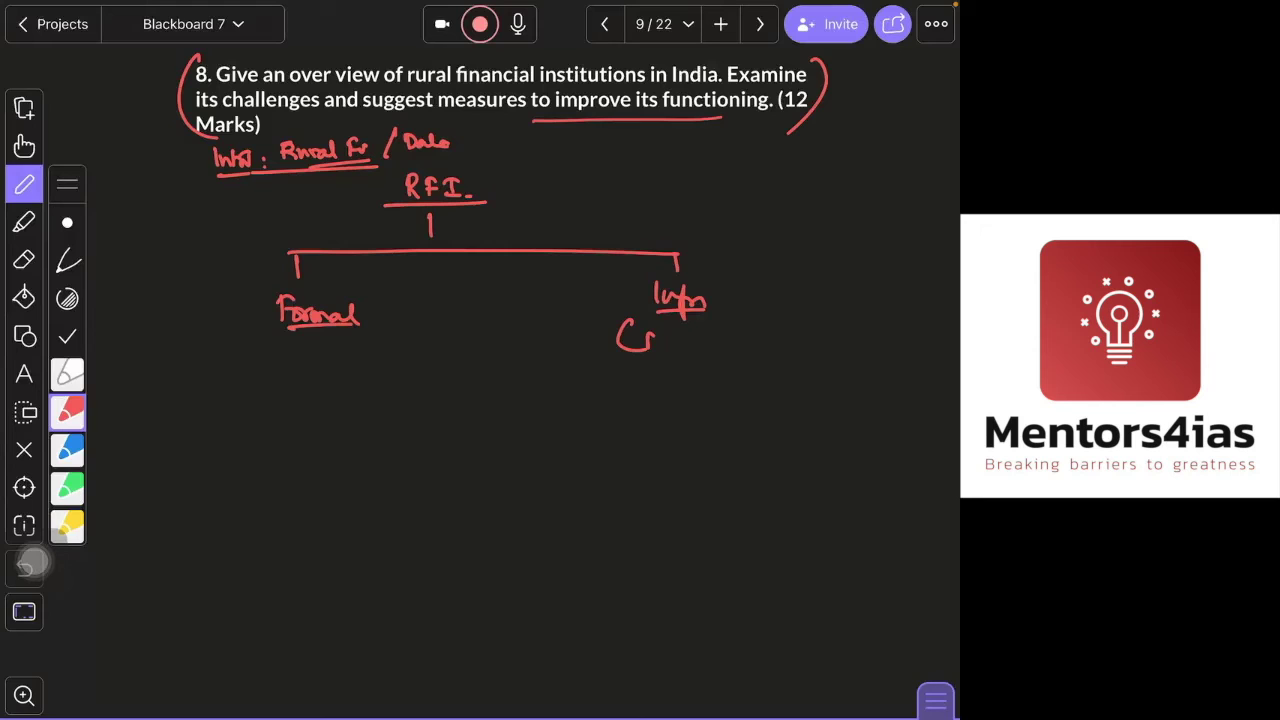
click(740, 328)
drag(655, 340, 778, 342)
mouse_move(797, 328)
mouse_down()
mouse_move(778, 360)
mouse_move(832, 345)
mouse_up()
drag(836, 342, 898, 338)
drag(904, 326, 900, 360)
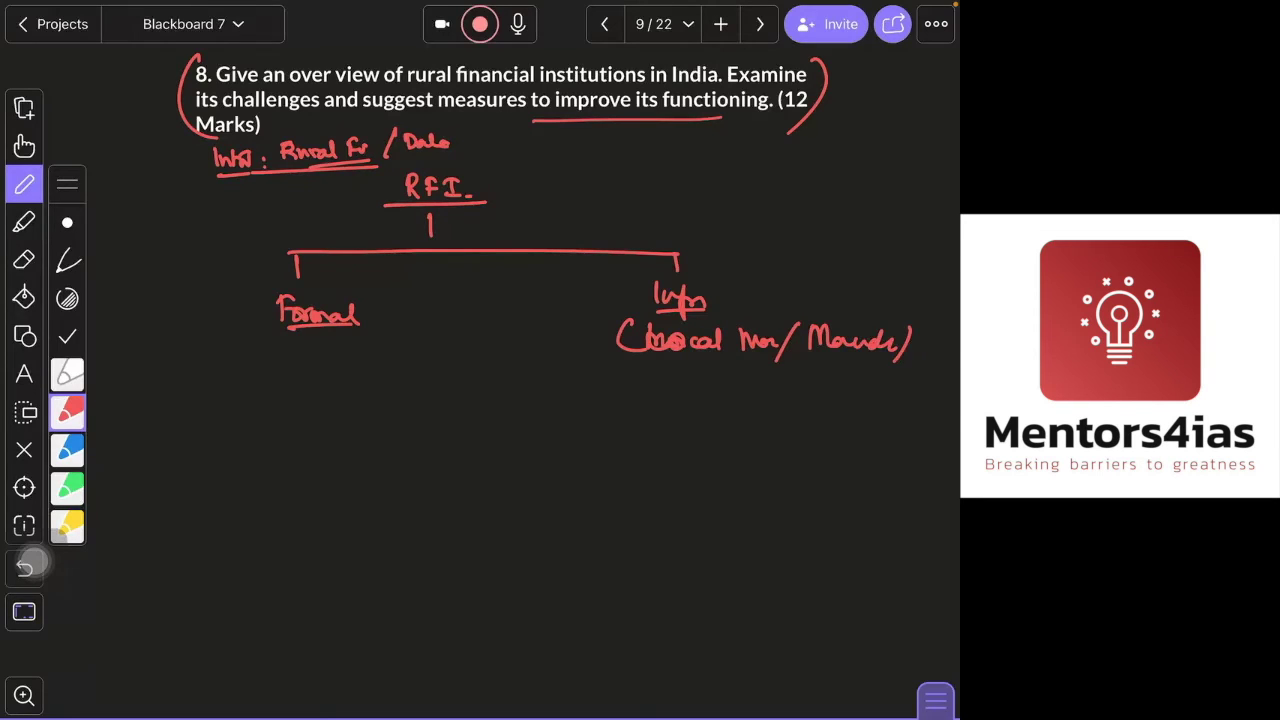
click(726, 378)
mouse_move(664, 364)
mouse_down()
mouse_move(703, 381)
mouse_move(762, 380)
mouse_up()
drag(768, 366, 742, 407)
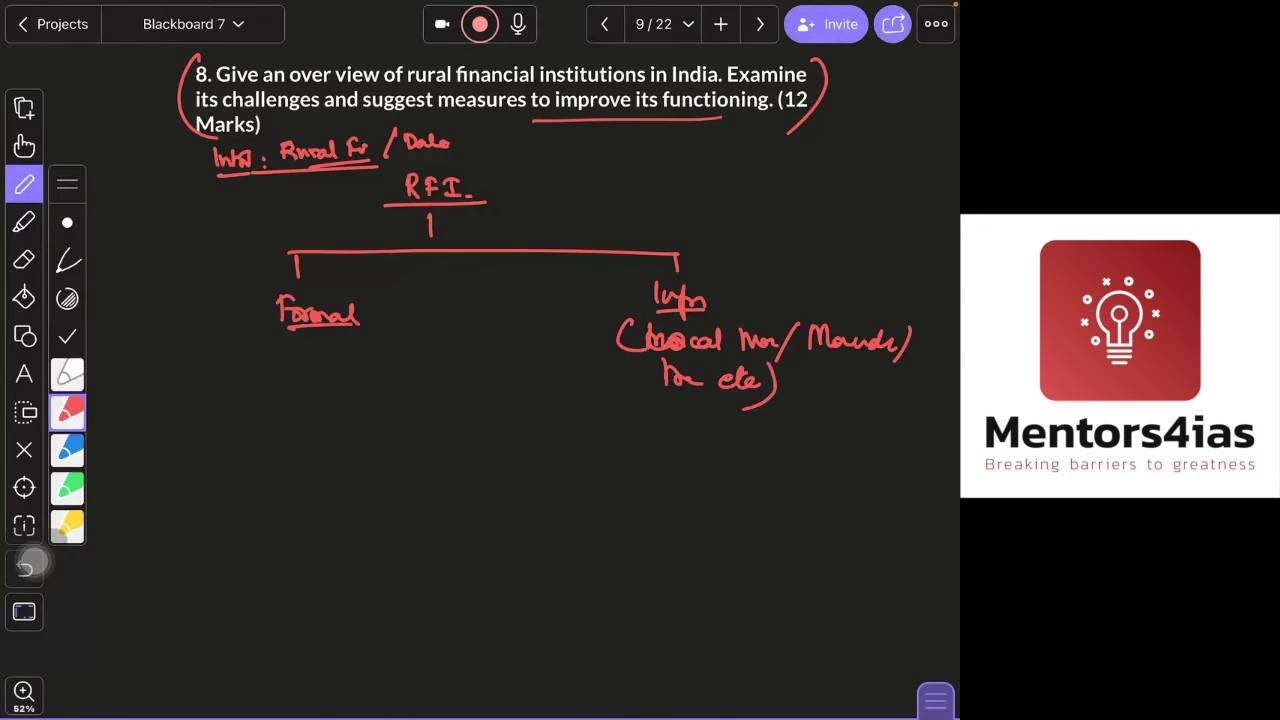
Draw a branch under Formal with a left arrow and a right downward arrow
scroll(480, 300, down, 1)
scroll(480, 360, down, 3)
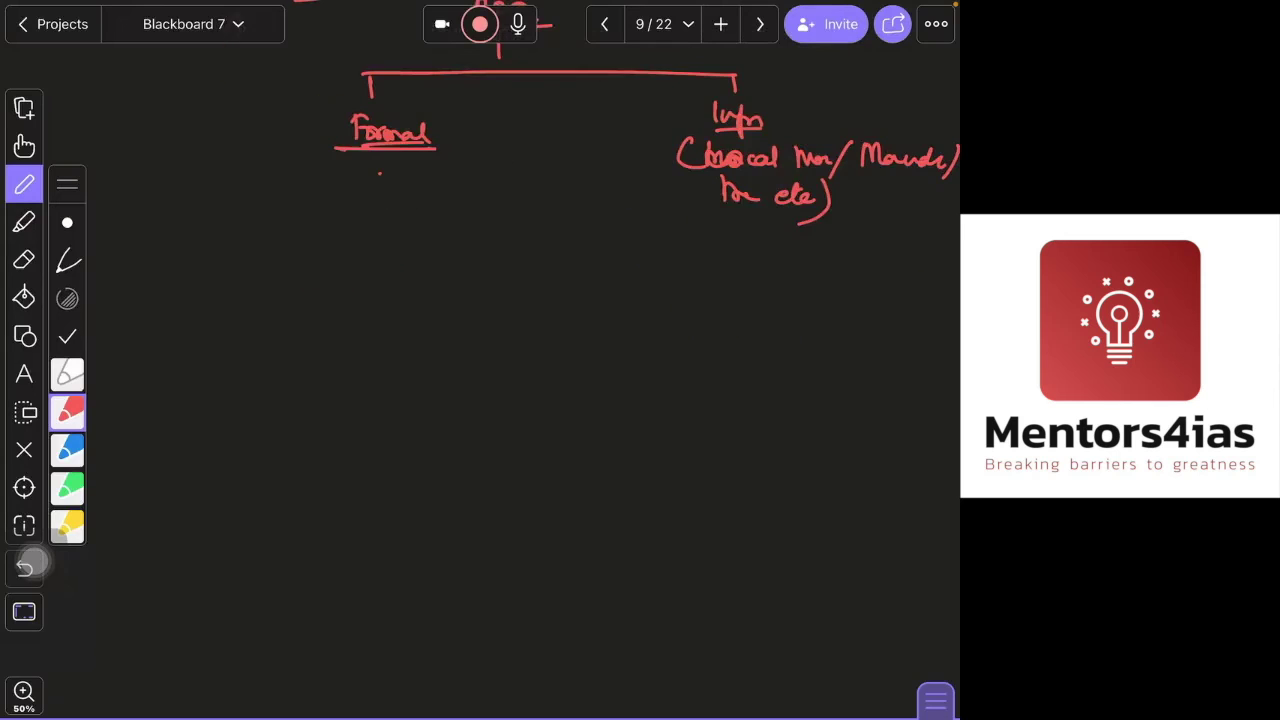
drag(381, 168, 386, 200)
click(236, 220)
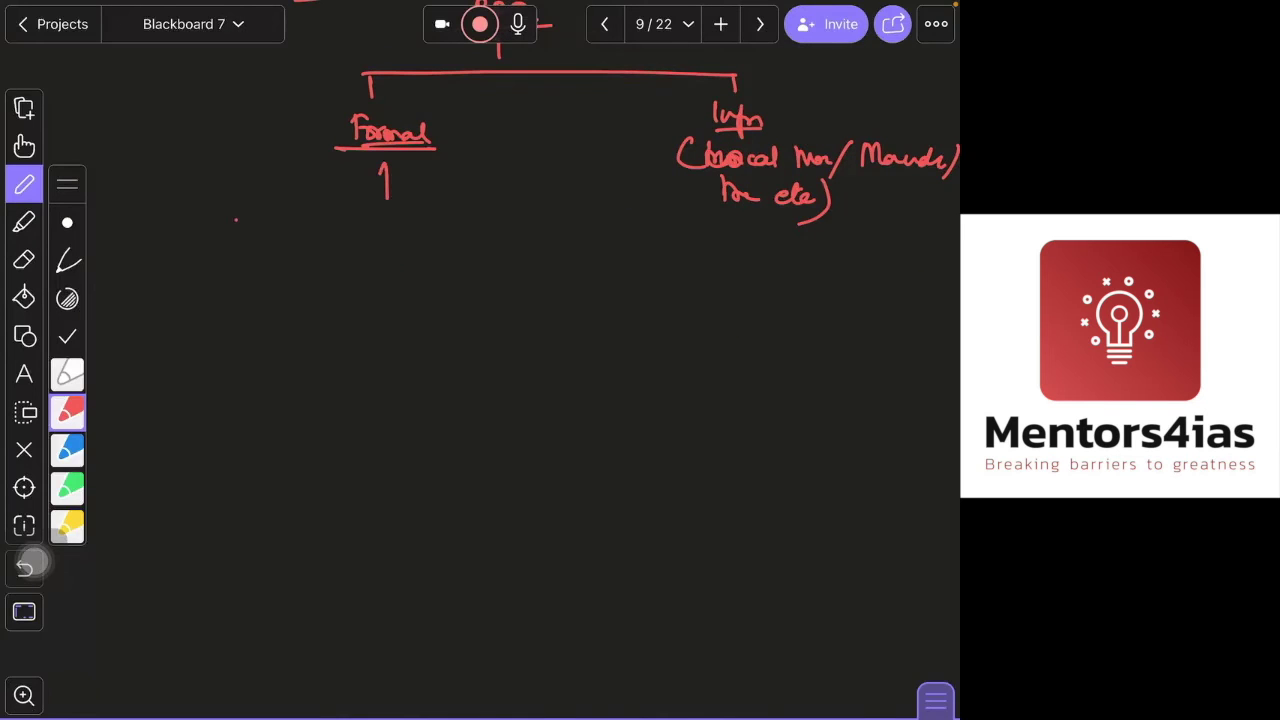
drag(236, 220, 617, 198)
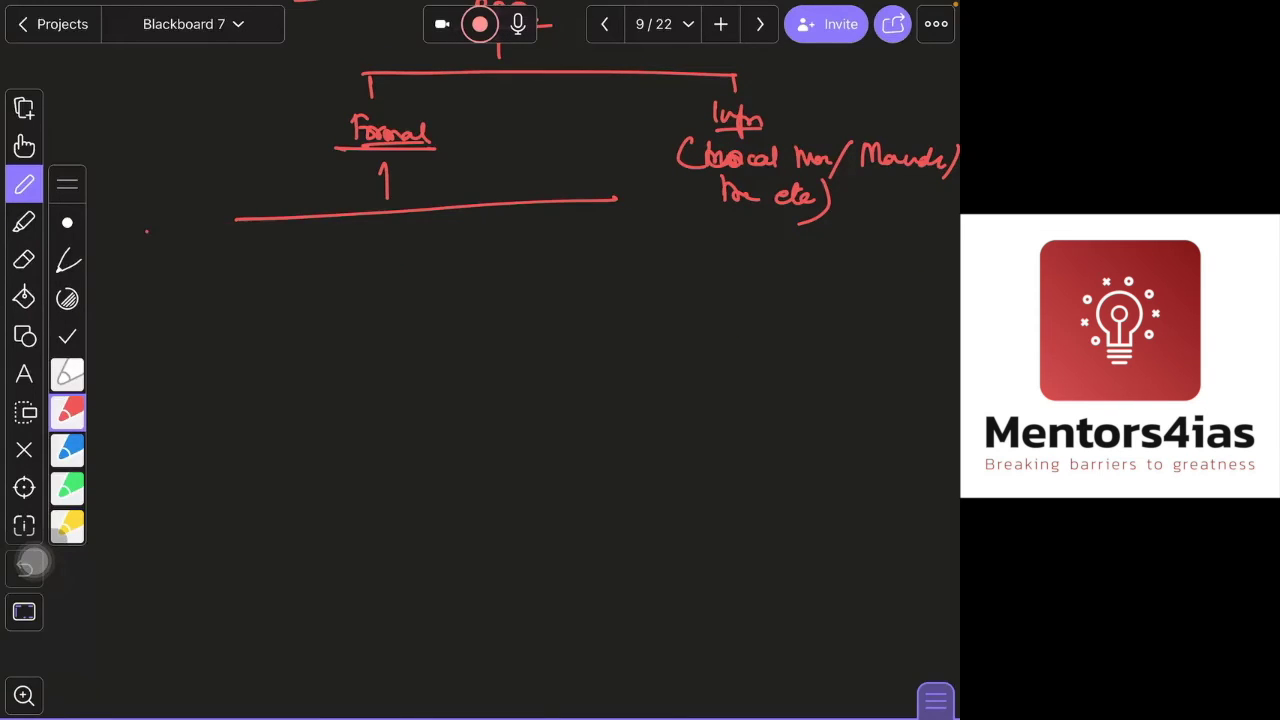
click(136, 267)
mouse_move(237, 224)
mouse_down()
mouse_move(141, 258)
mouse_move(153, 263)
mouse_up()
drag(612, 201, 614, 229)
drag(606, 219, 621, 221)
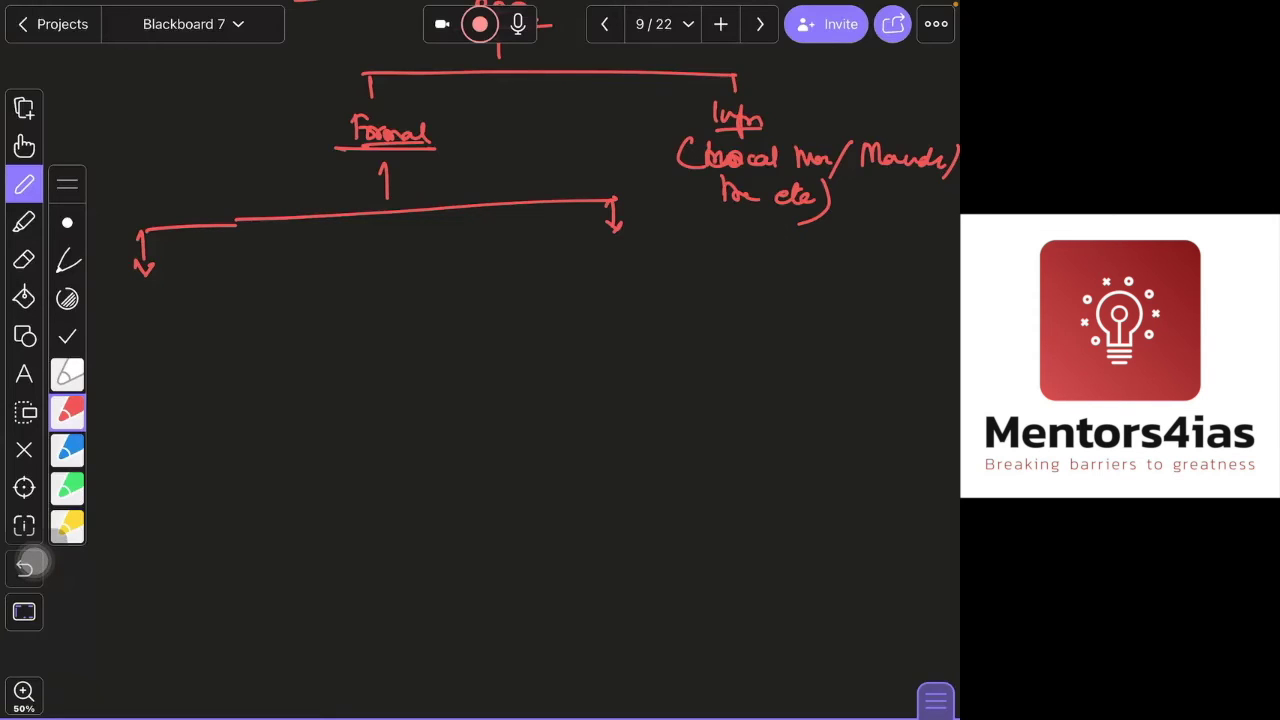
Label the left arrow 'Apex Body', underlined
drag(117, 318, 134, 308)
drag(140, 300, 143, 322)
drag(150, 306, 161, 312)
drag(163, 300, 172, 316)
drag(136, 326, 150, 346)
drag(152, 338, 202, 356)
drag(139, 362, 202, 353)
click(568, 250)
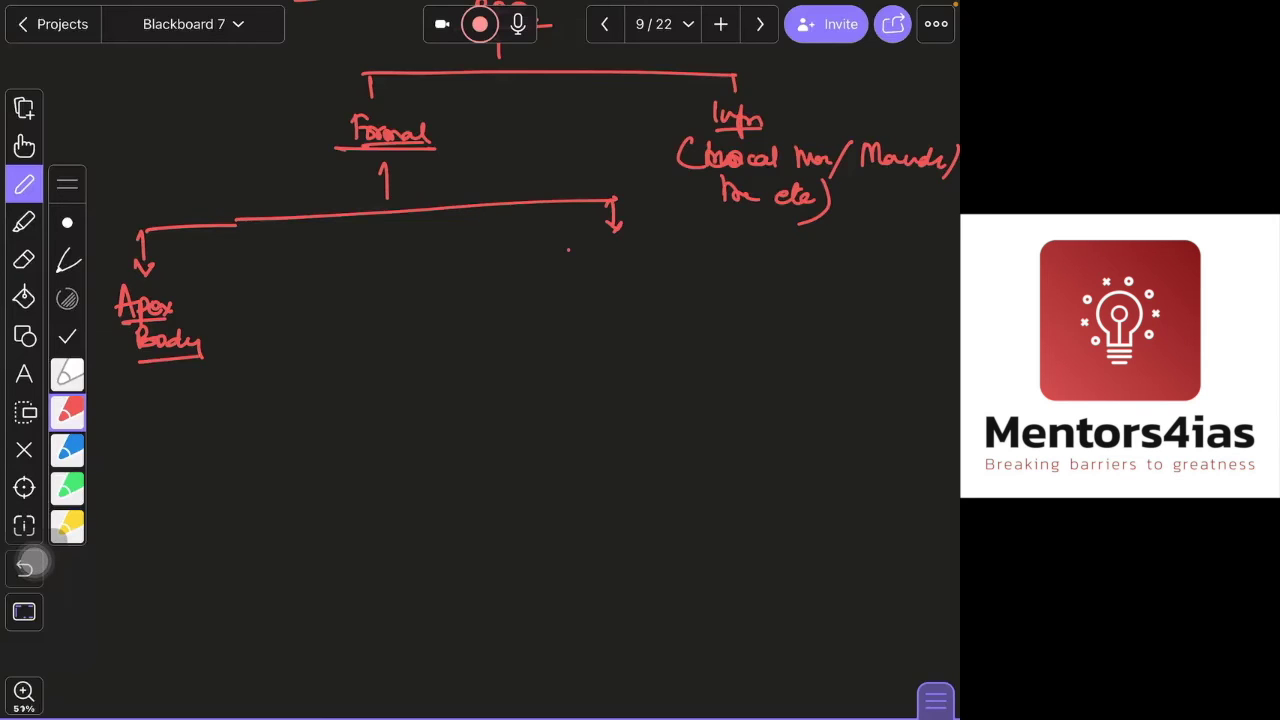
Write a two-line label on the right arrow and draw a new branch line beneath it
drag(568, 250, 569, 270)
drag(575, 258, 593, 268)
mouse_move(598, 258)
mouse_down()
mouse_move(600, 284)
mouse_move(634, 268)
mouse_up()
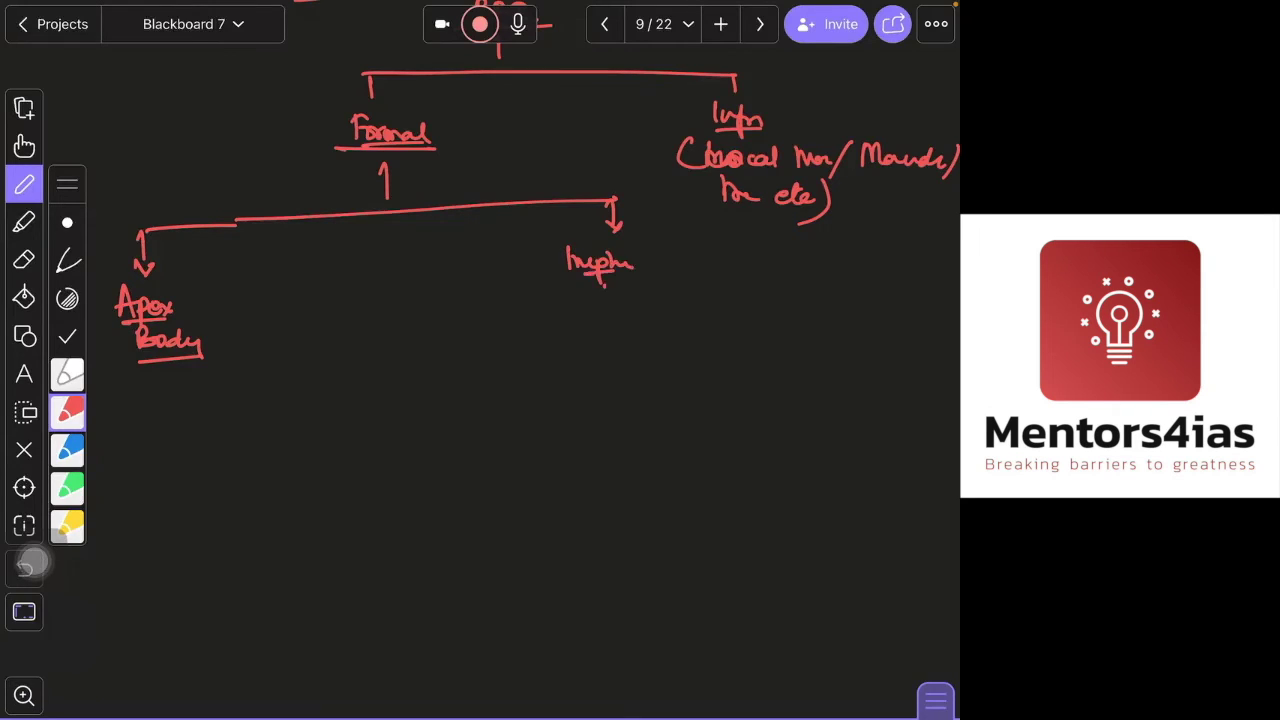
drag(596, 310, 612, 304)
drag(624, 296, 626, 318)
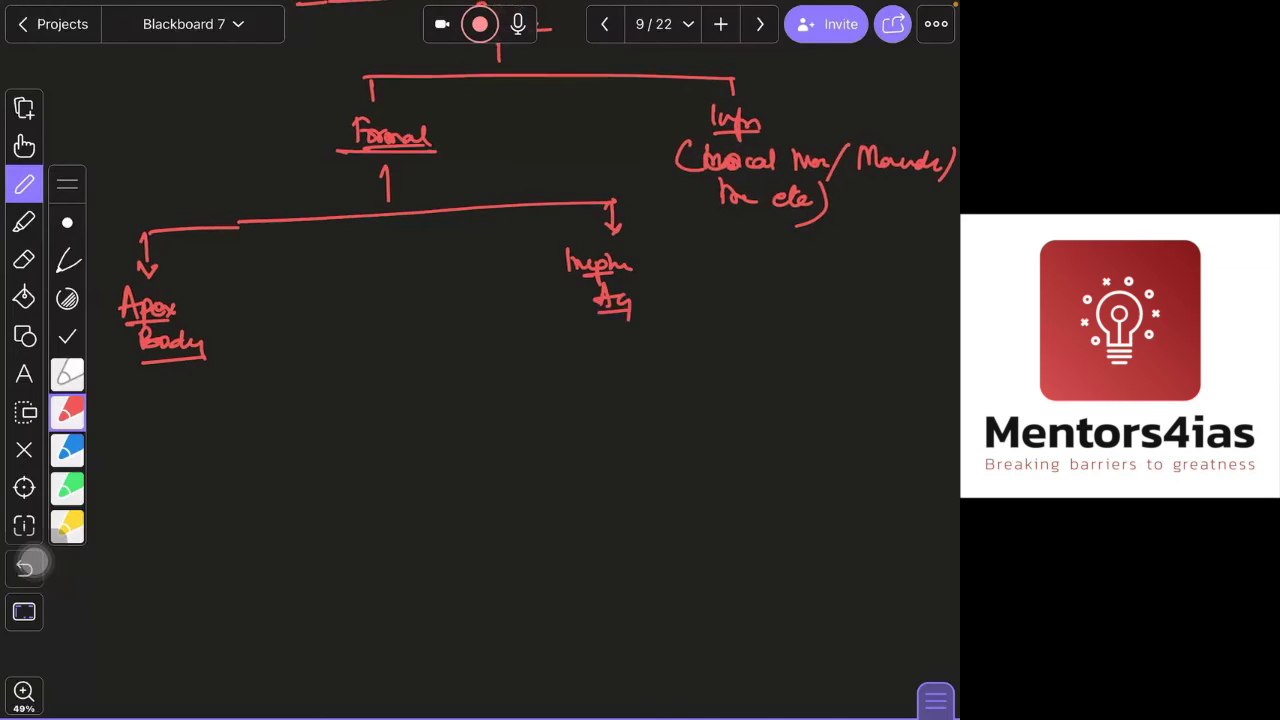
scroll(400, 250, down, 2)
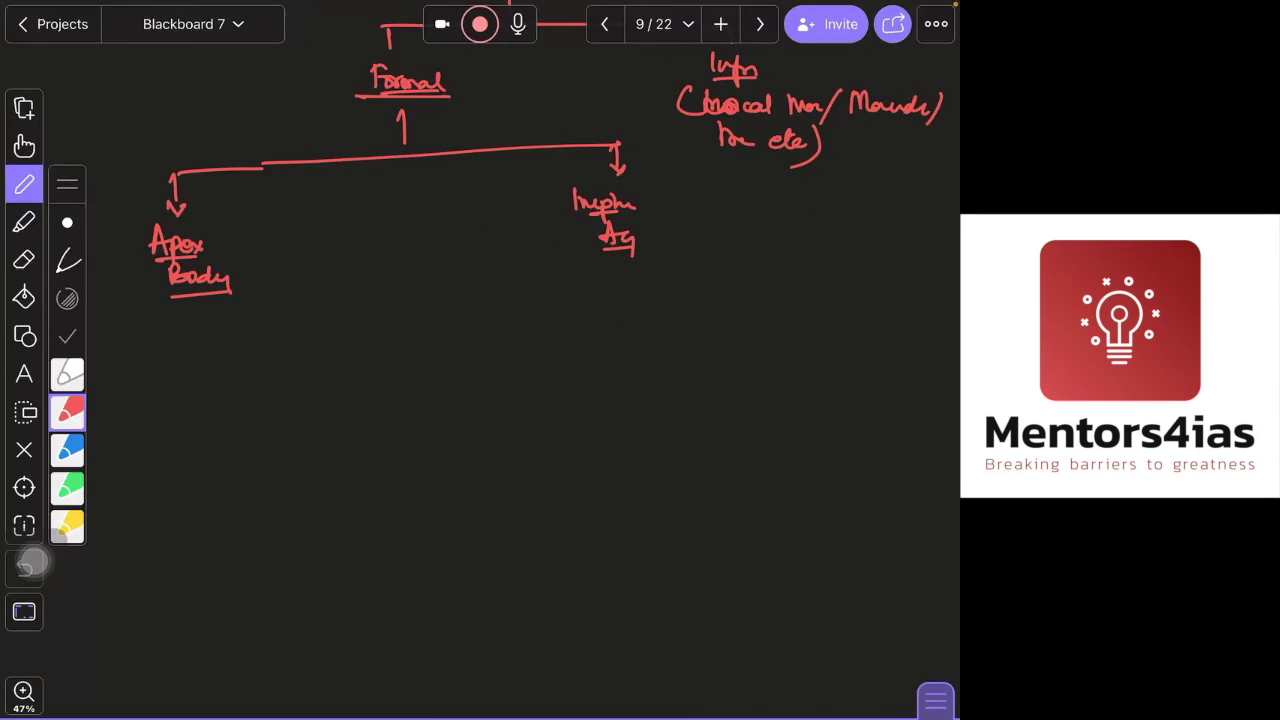
drag(603, 268, 604, 292)
drag(424, 320, 858, 285)
drag(425, 321, 427, 347)
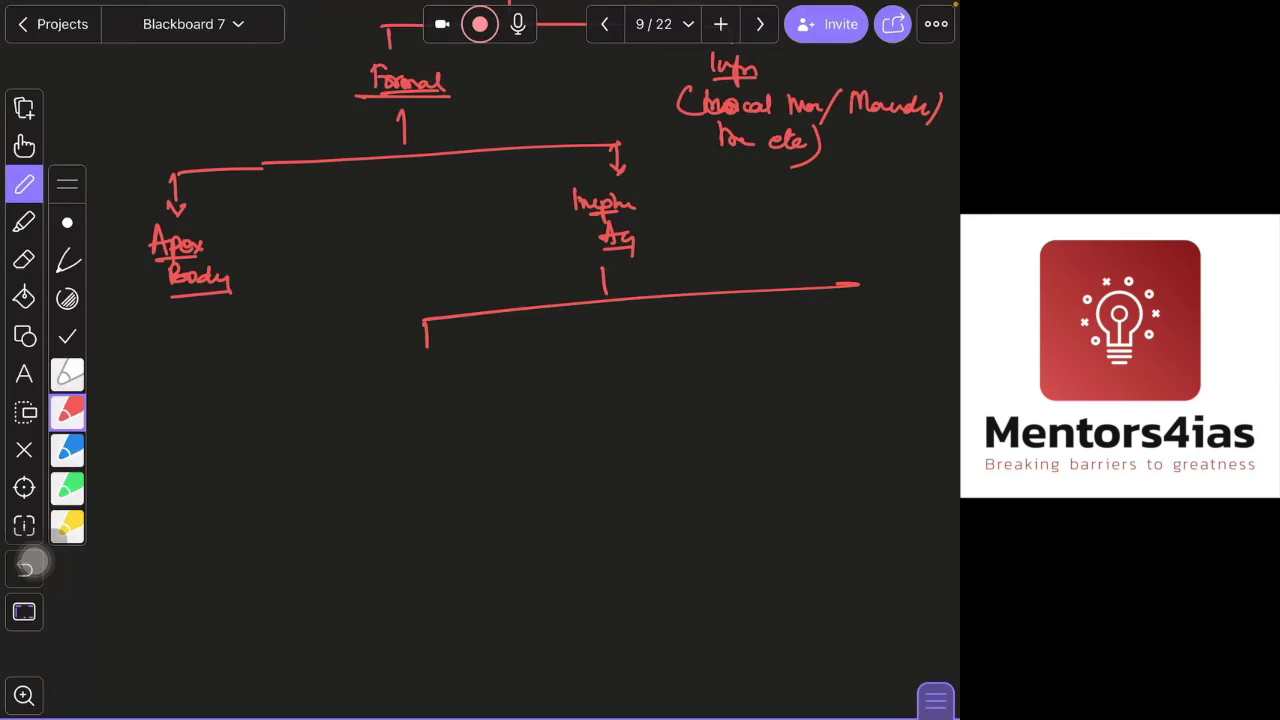
Scribble out the right label and rewrite it as 'Fin Ins'
drag(572, 198, 632, 212)
drag(596, 234, 632, 252)
mouse_move(642, 228)
mouse_down()
mouse_move(656, 210)
mouse_move(683, 230)
mouse_move(733, 230)
mouse_up()
click(697, 212)
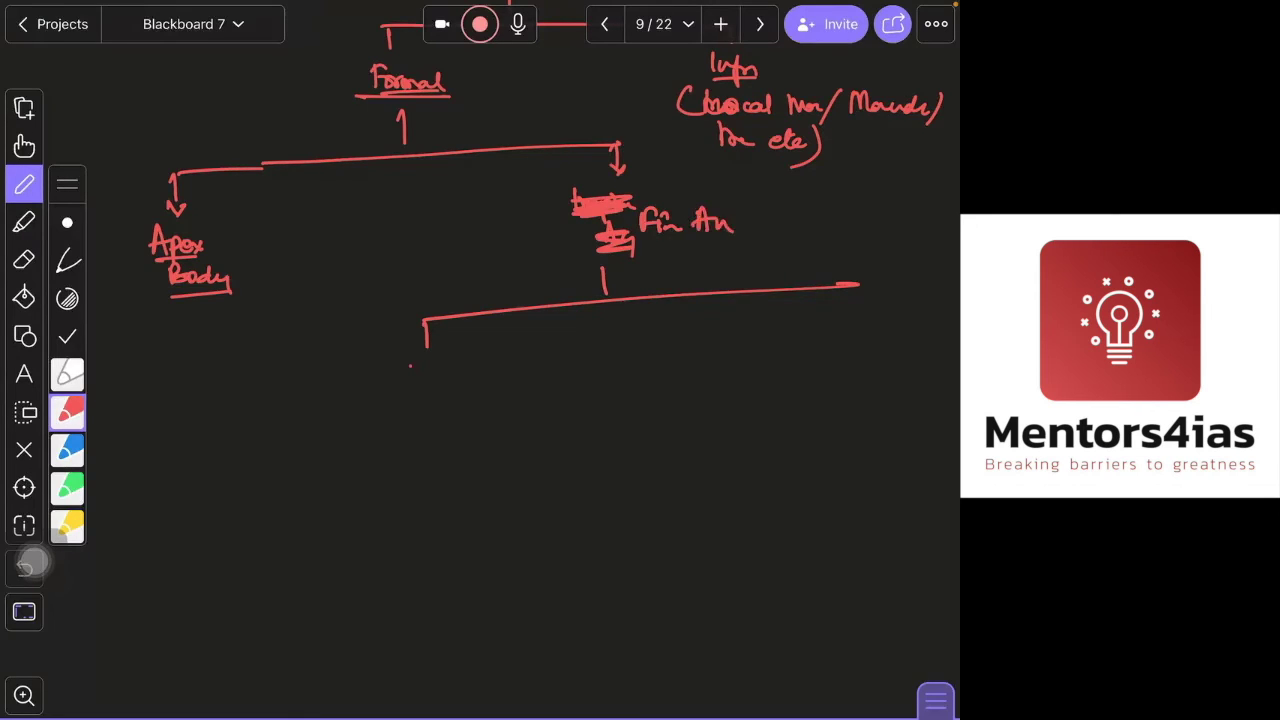
Label the first two sub-branches 'C.B' and 'RRB', each underlined
drag(408, 362, 408, 382)
click(420, 375)
drag(428, 362, 444, 386)
drag(513, 316, 512, 377)
drag(519, 377, 536, 380)
click(476, 366)
mouse_move(480, 388)
mouse_down()
mouse_move(547, 384)
mouse_move(495, 382)
mouse_up()
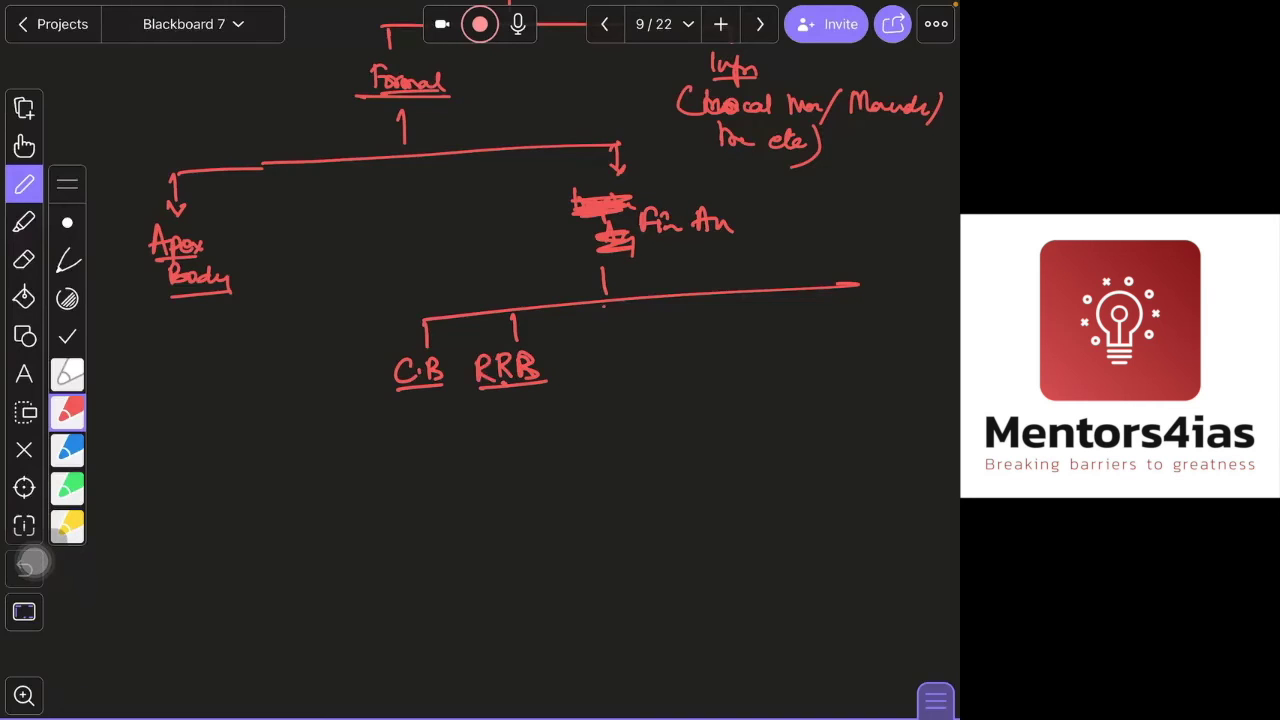
Add a third sub-branch labelled 'Coop'
drag(604, 306, 604, 328)
drag(608, 345, 607, 370)
drag(614, 352, 634, 366)
drag(650, 356, 651, 383)
drag(652, 360, 679, 378)
scroll(500, 300, down, 2)
Draw a branch line with an end tick under C.B
scroll(480, 300, down, 5)
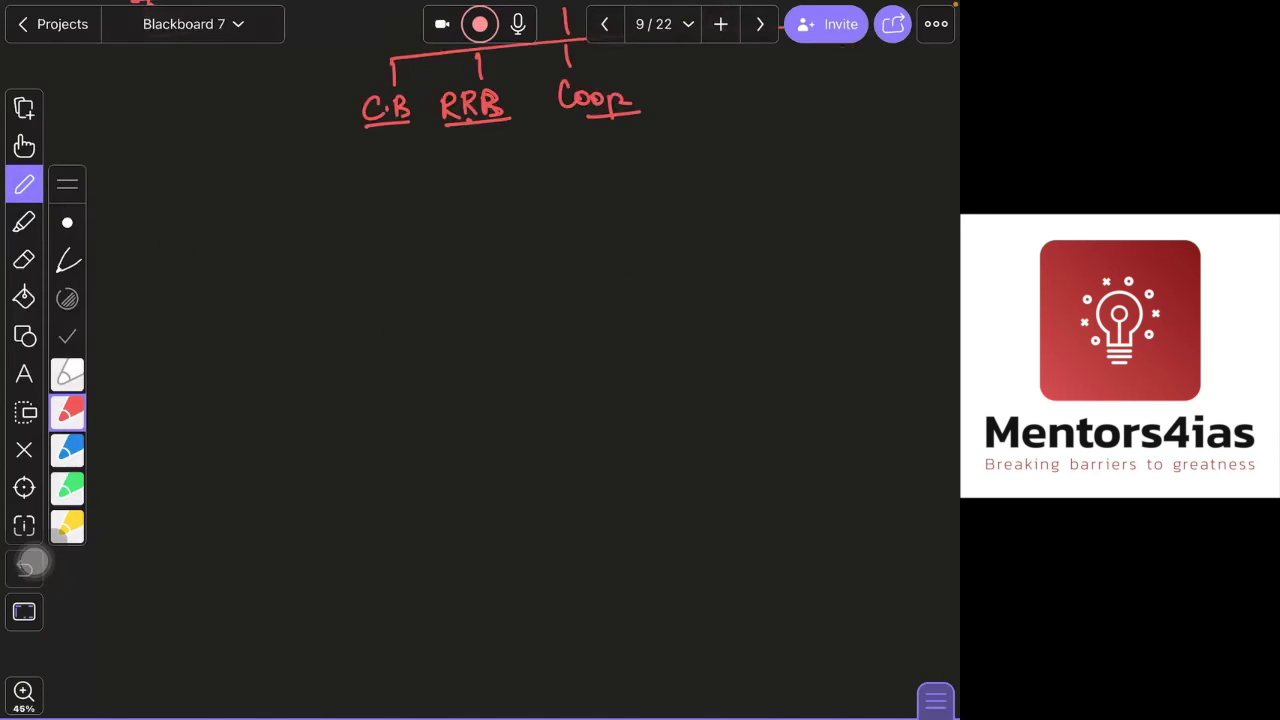
drag(386, 138, 386, 152)
drag(318, 172, 472, 178)
drag(320, 175, 320, 184)
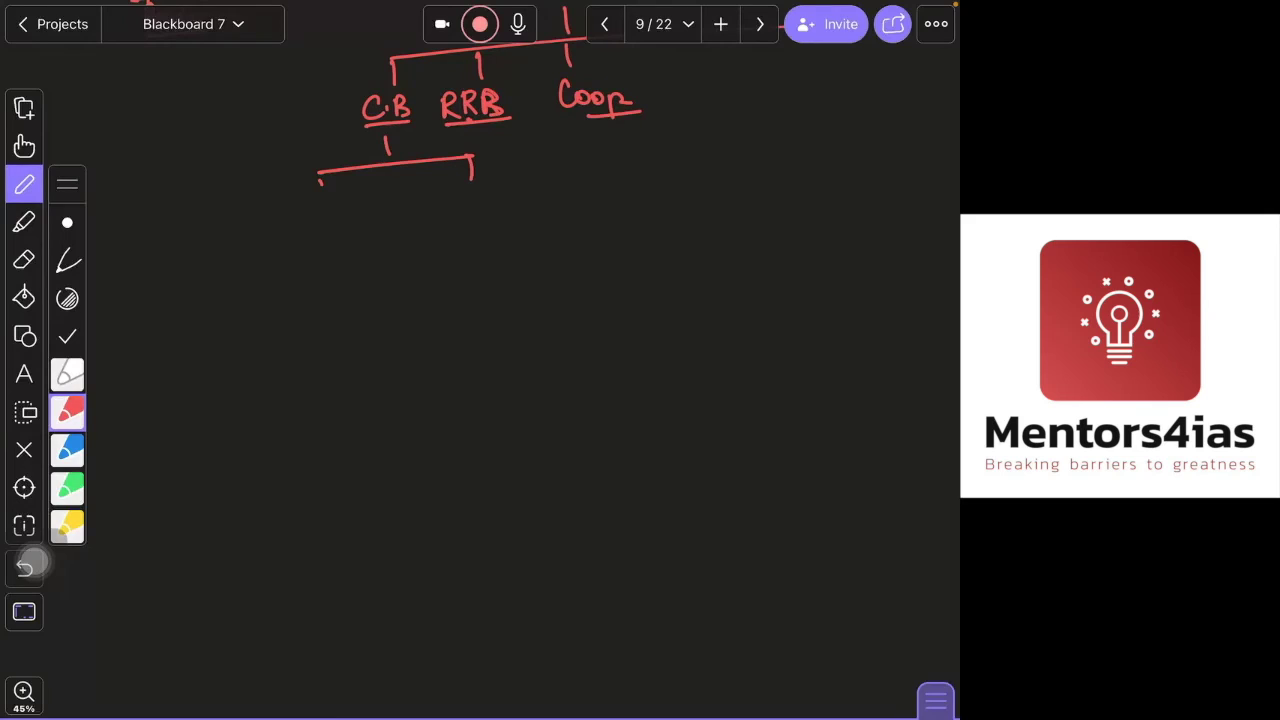
Write 'Sch / Small Fin B' under C.B, underlining Sch
click(296, 202)
drag(296, 203, 287, 222)
drag(312, 210, 340, 221)
drag(280, 232, 377, 224)
click(383, 207)
mouse_move(396, 208)
mouse_down()
mouse_move(402, 226)
mouse_move(426, 224)
mouse_up()
drag(432, 206, 433, 225)
drag(441, 201, 428, 232)
drag(448, 214, 466, 226)
drag(476, 203, 478, 227)
drag(479, 202, 479, 227)
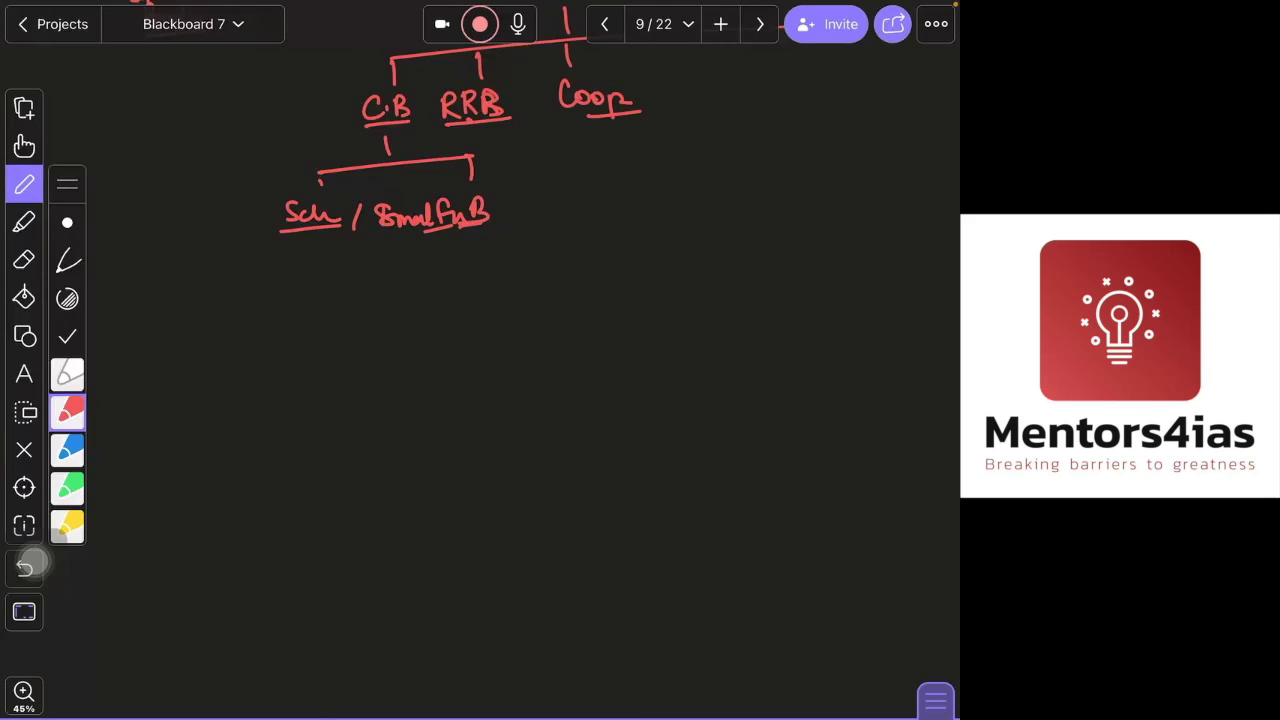
Add a curved stroke beside RRB and a ticked branch line under Coop
drag(500, 119, 540, 152)
drag(608, 113, 657, 145)
drag(622, 128, 622, 160)
drag(588, 172, 724, 160)
drag(718, 162, 718, 176)
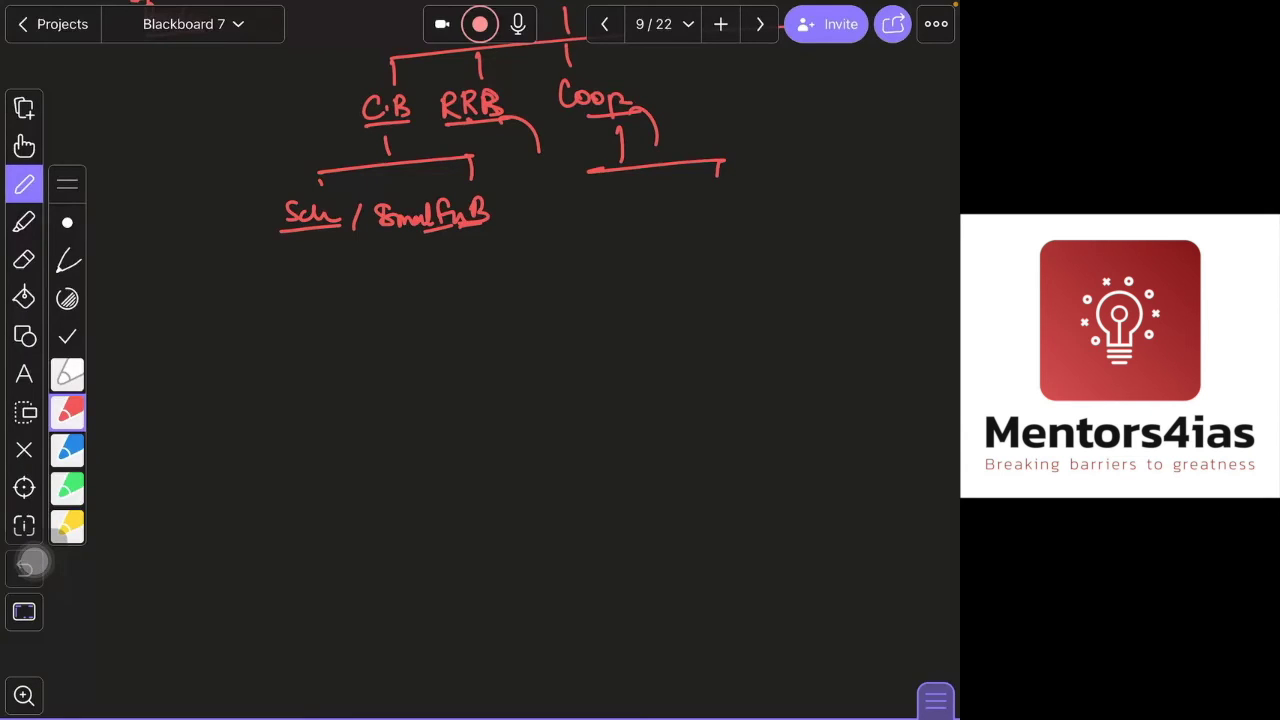
drag(718, 174, 714, 192)
drag(596, 172, 596, 185)
click(570, 212)
drag(535, 216, 627, 227)
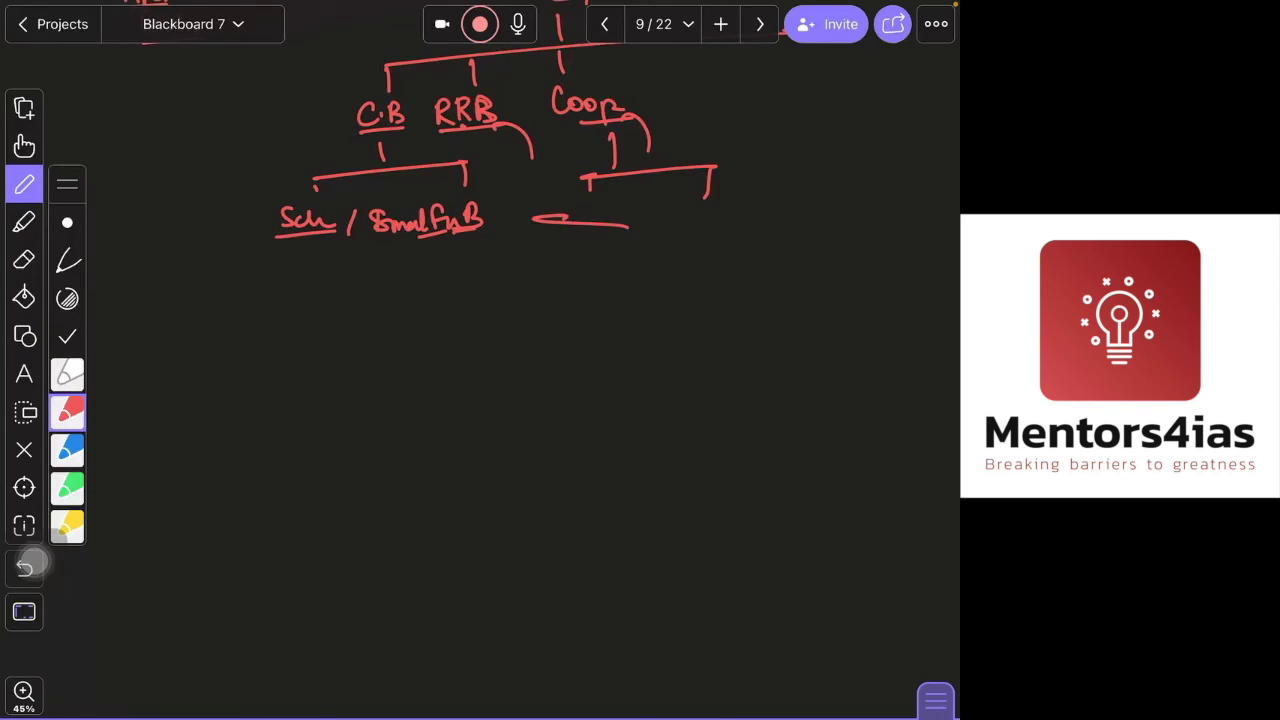
scroll(413, 611, down, 2)
Rule a long line beneath the RFI tree and write a boxed 'CHALL-' heading below it
drag(222, 335, 852, 332)
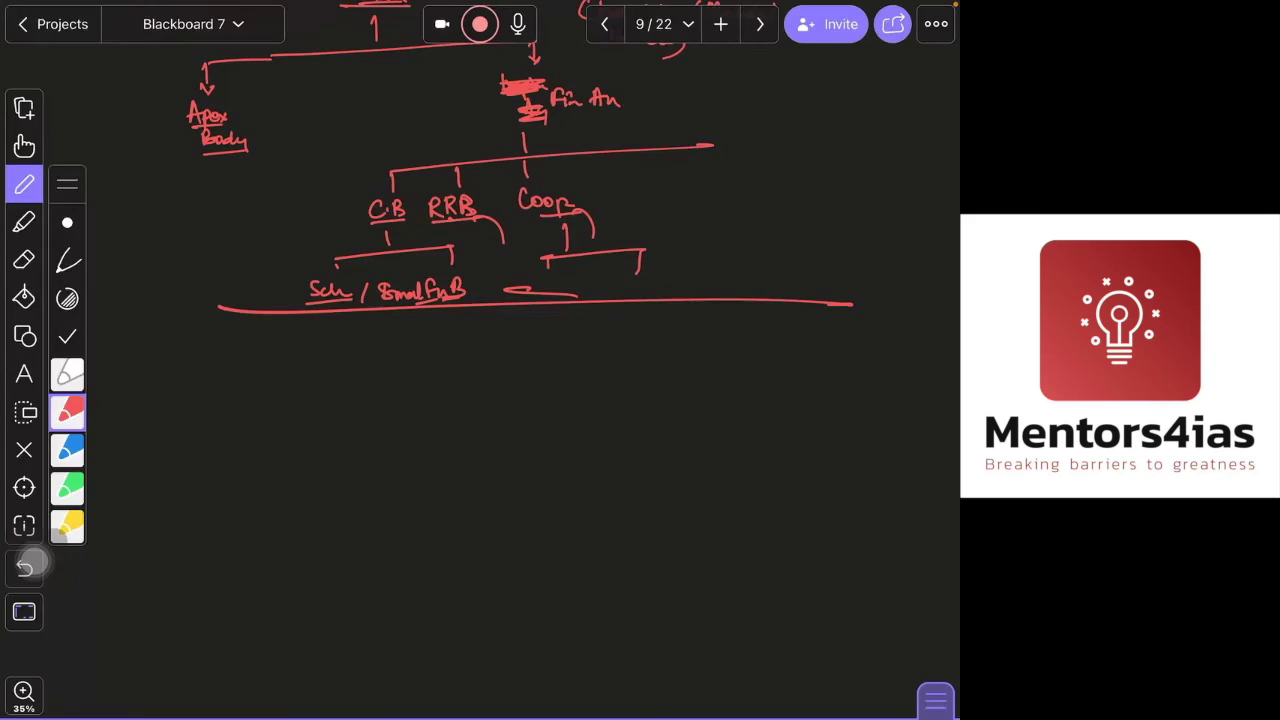
scroll(480, 360, down, 3)
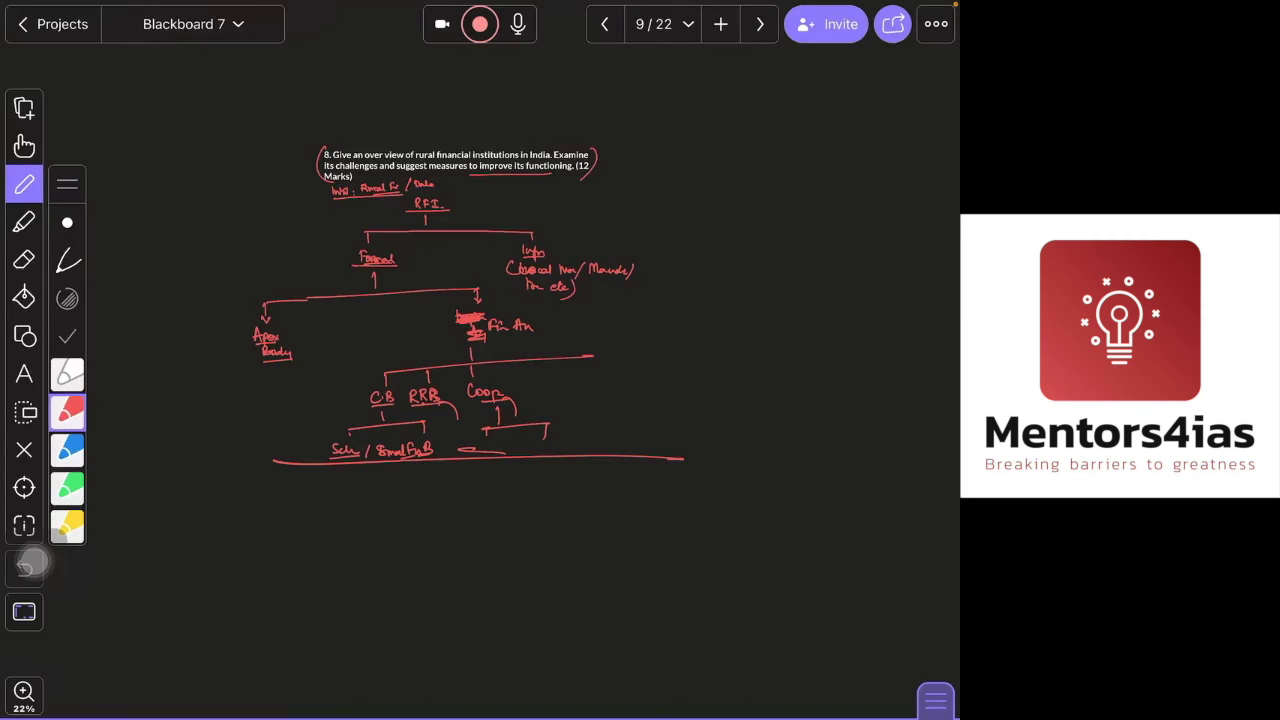
scroll(480, 360, up, 2)
mouse_move(248, 264)
mouse_down()
mouse_move(284, 282)
mouse_move(367, 272)
mouse_up()
drag(238, 256, 222, 296)
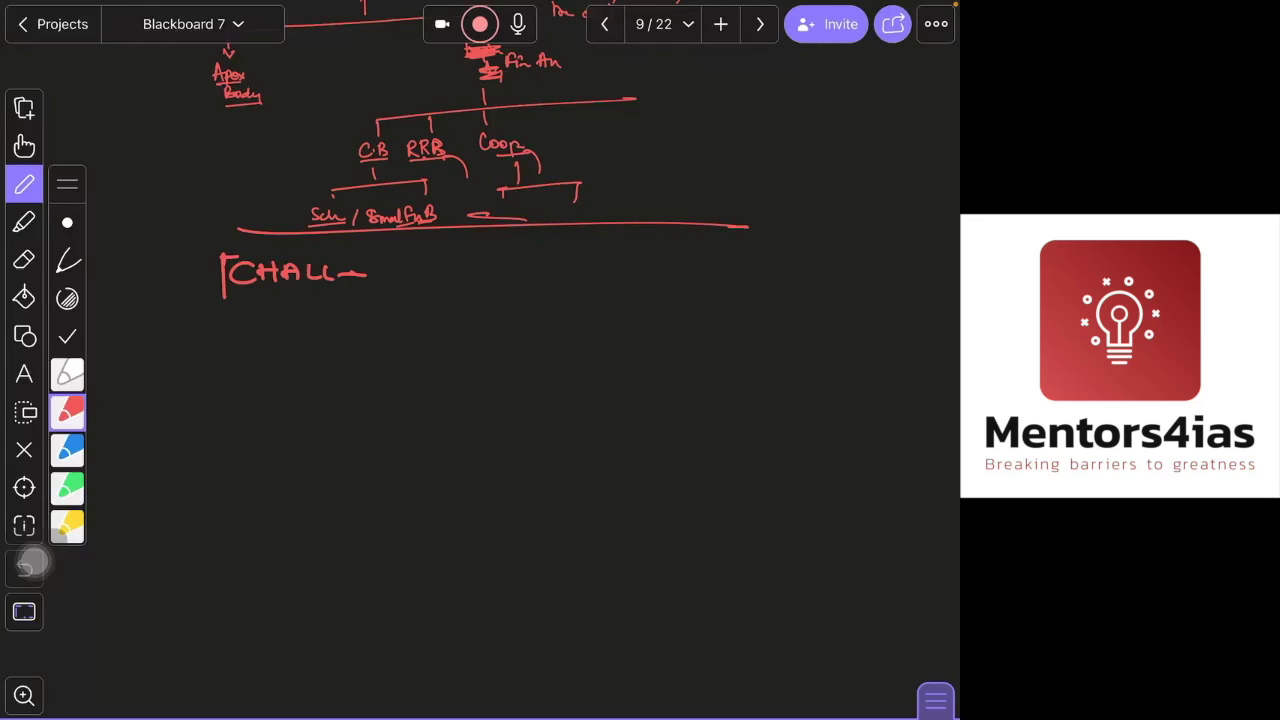
drag(222, 296, 230, 252)
scroll(480, 360, down, 1)
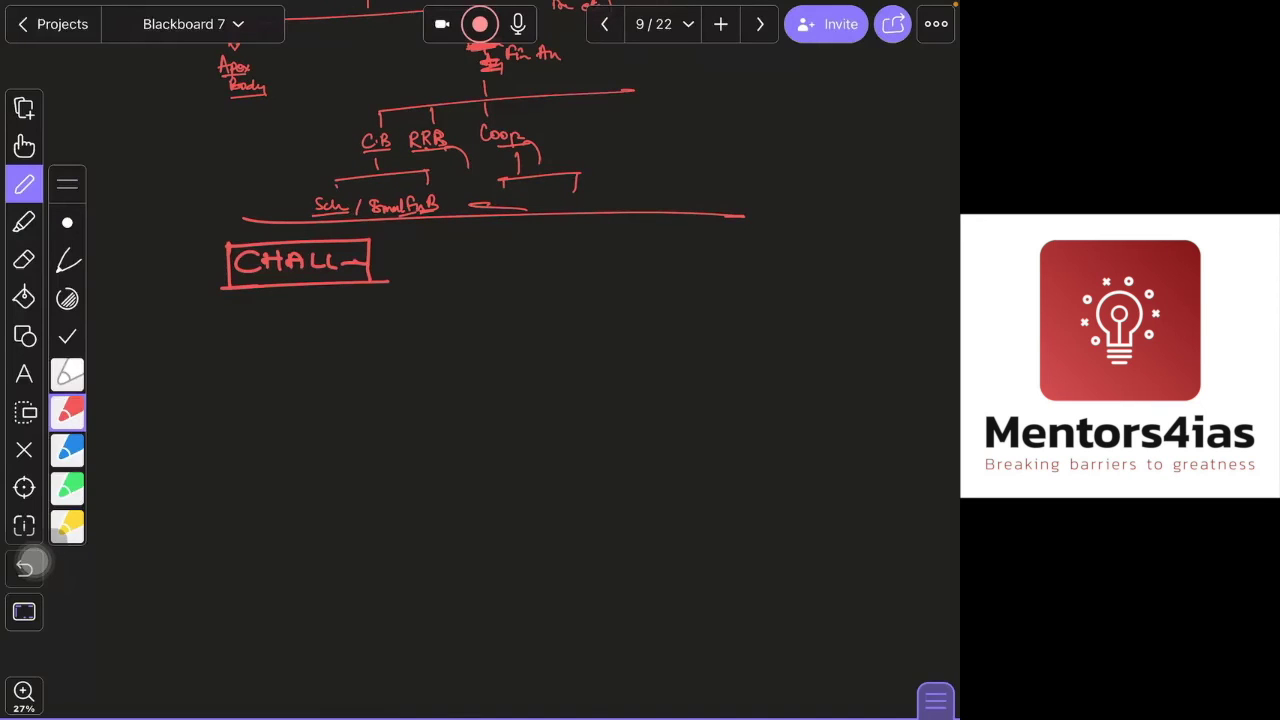
scroll(500, 250, down, 3)
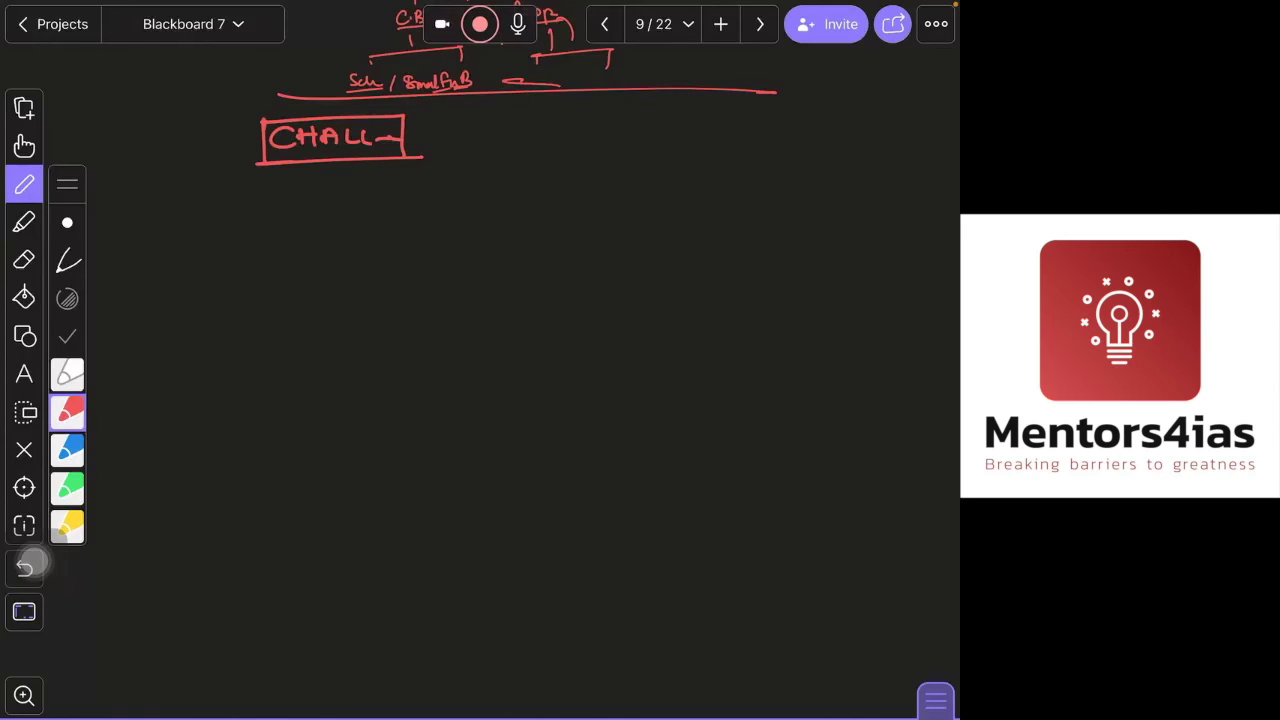
Underline 'over view of' in the question and loop an oval around the flowchart and CHALL- box
scroll(480, 360, down, 1)
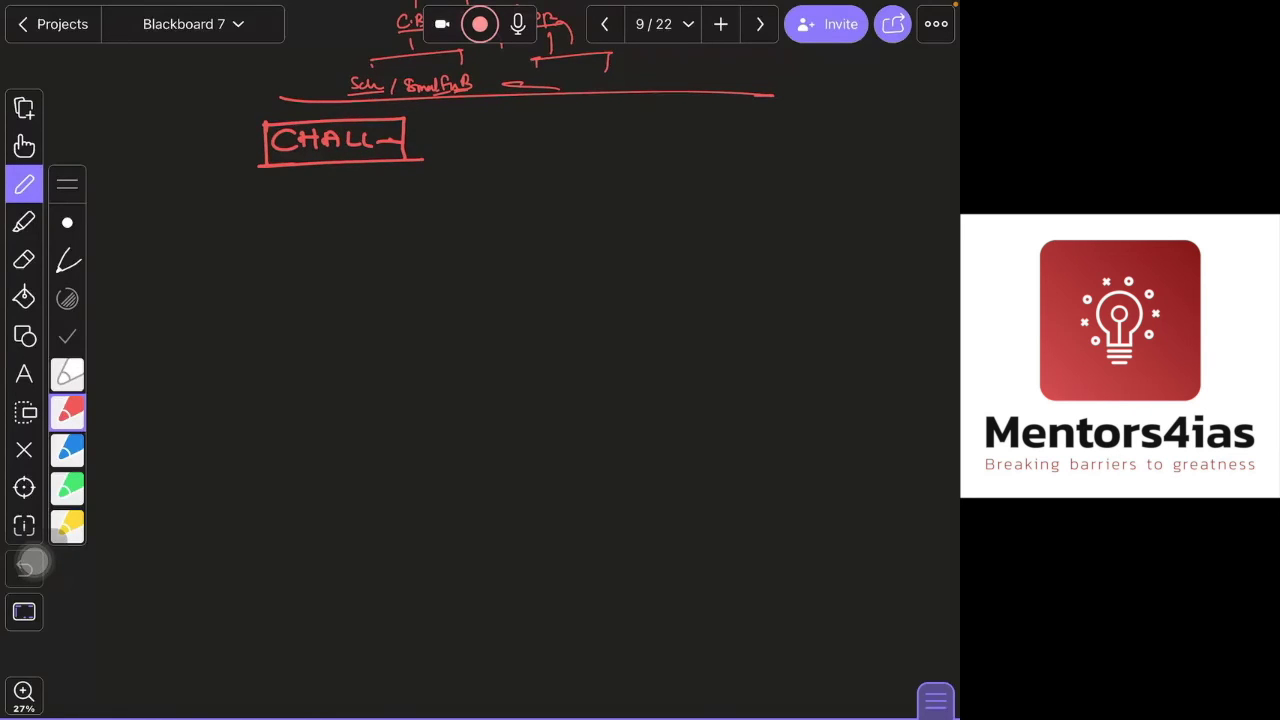
scroll(480, 360, down, 2)
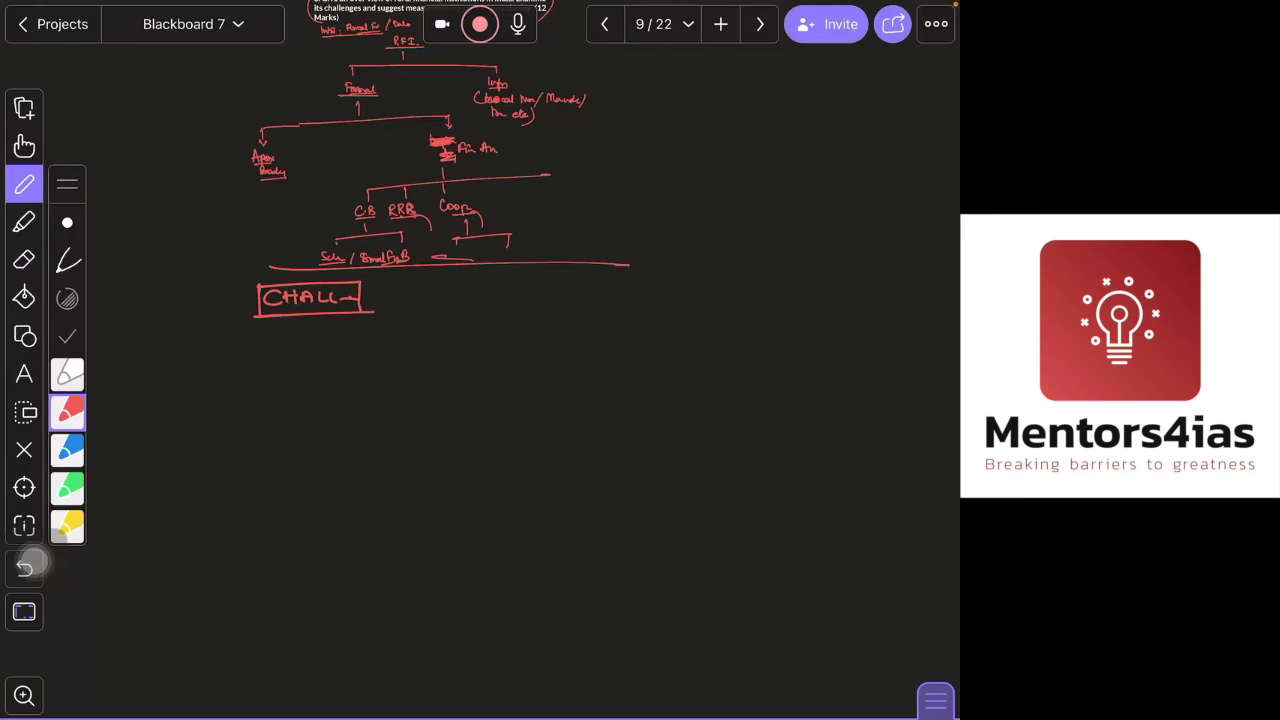
scroll(480, 360, up, 1)
scroll(480, 360, up, 2)
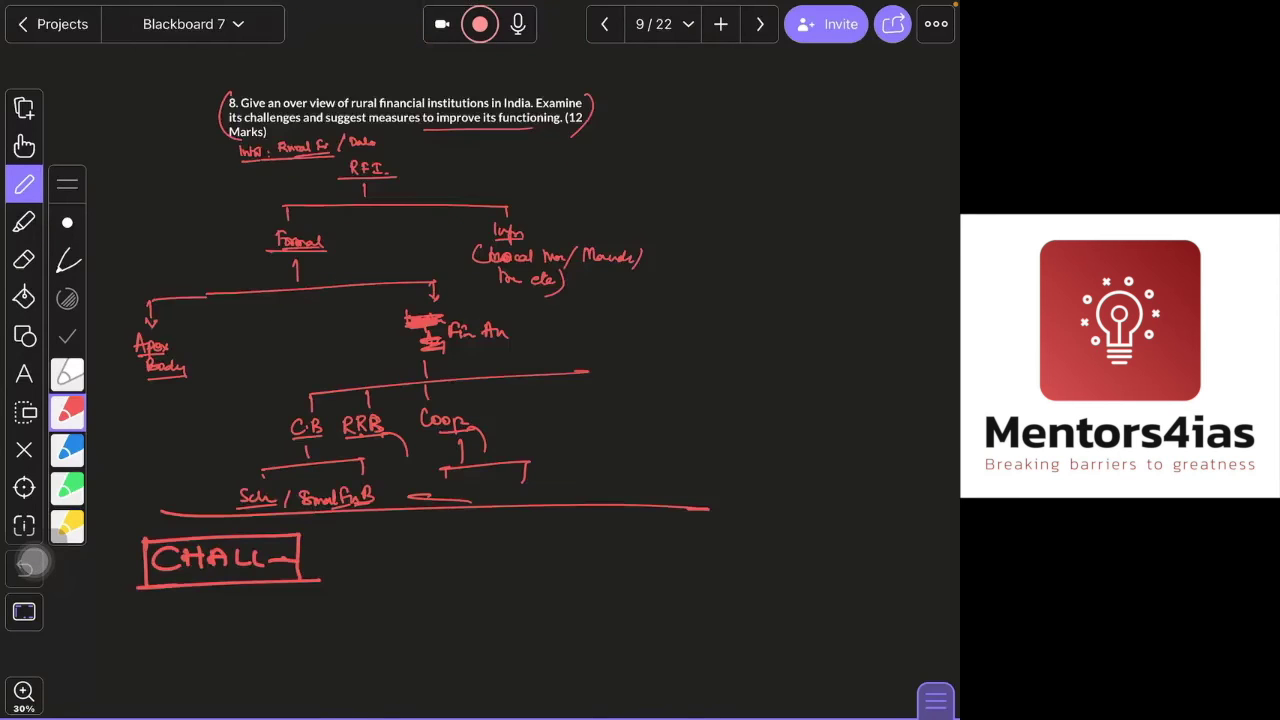
scroll(480, 360, up, 1)
drag(265, 98, 346, 97)
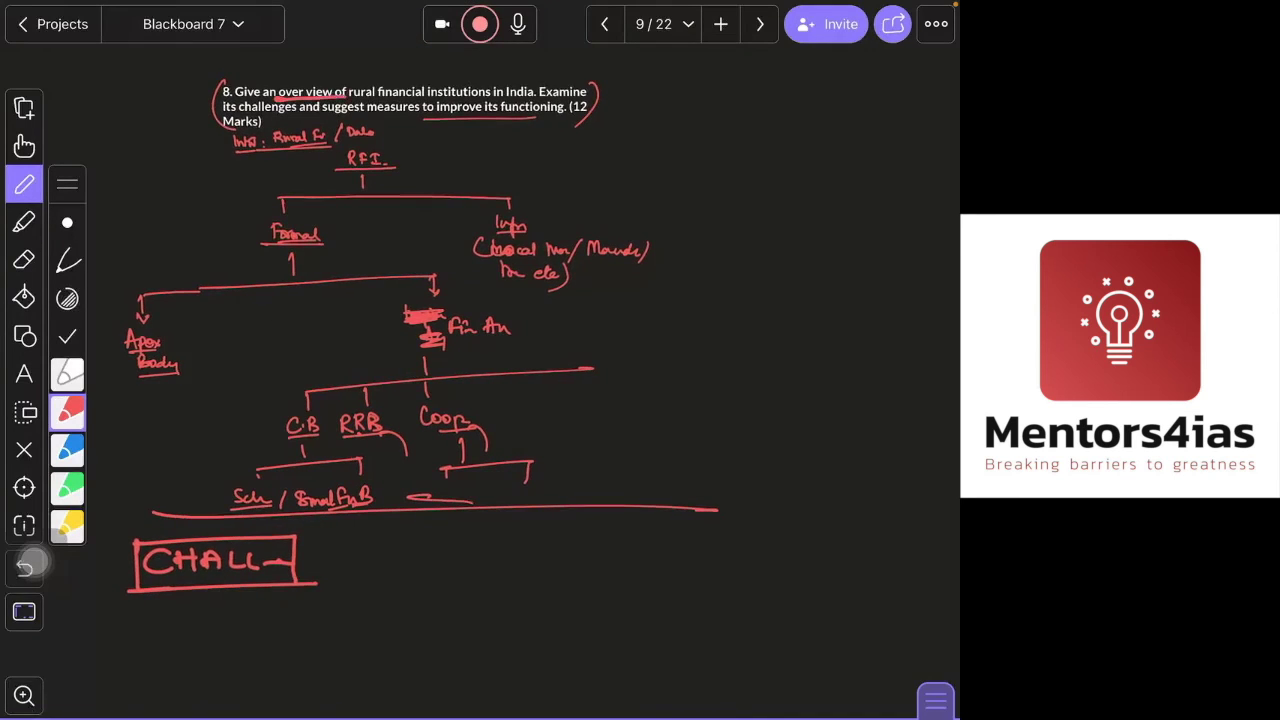
drag(612, 235, 622, 544)
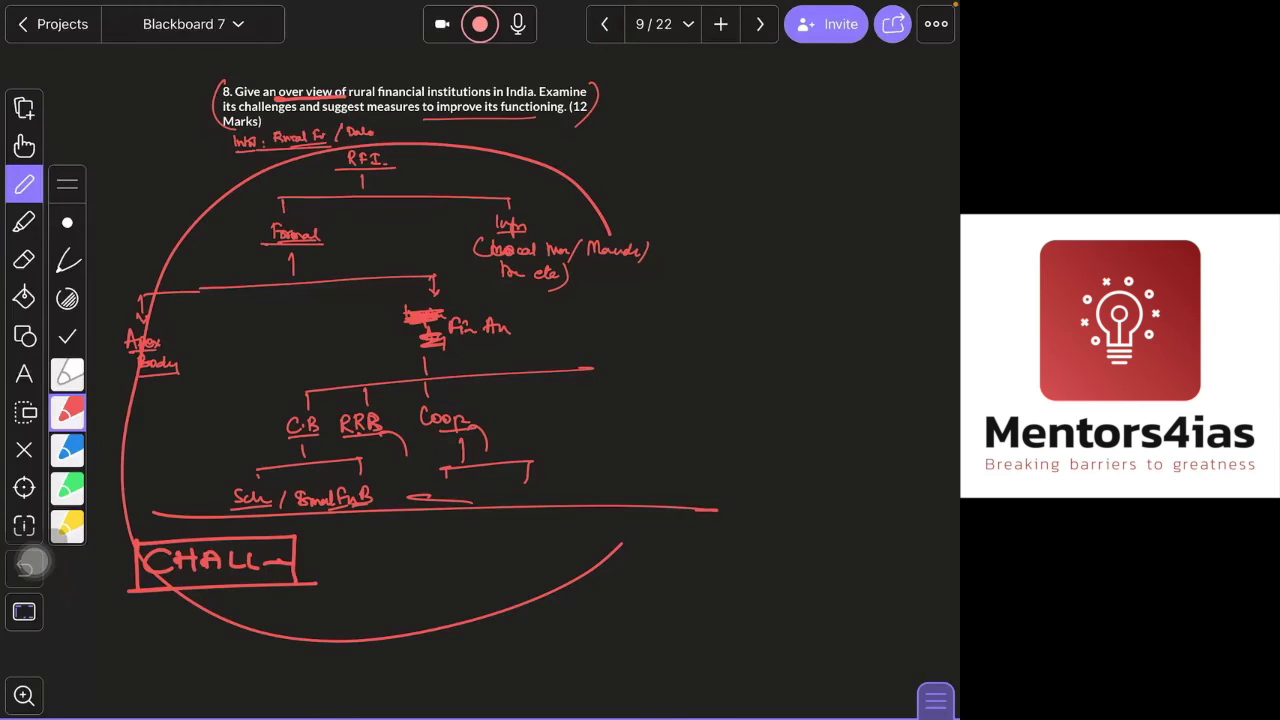
scroll(480, 360, down, 5)
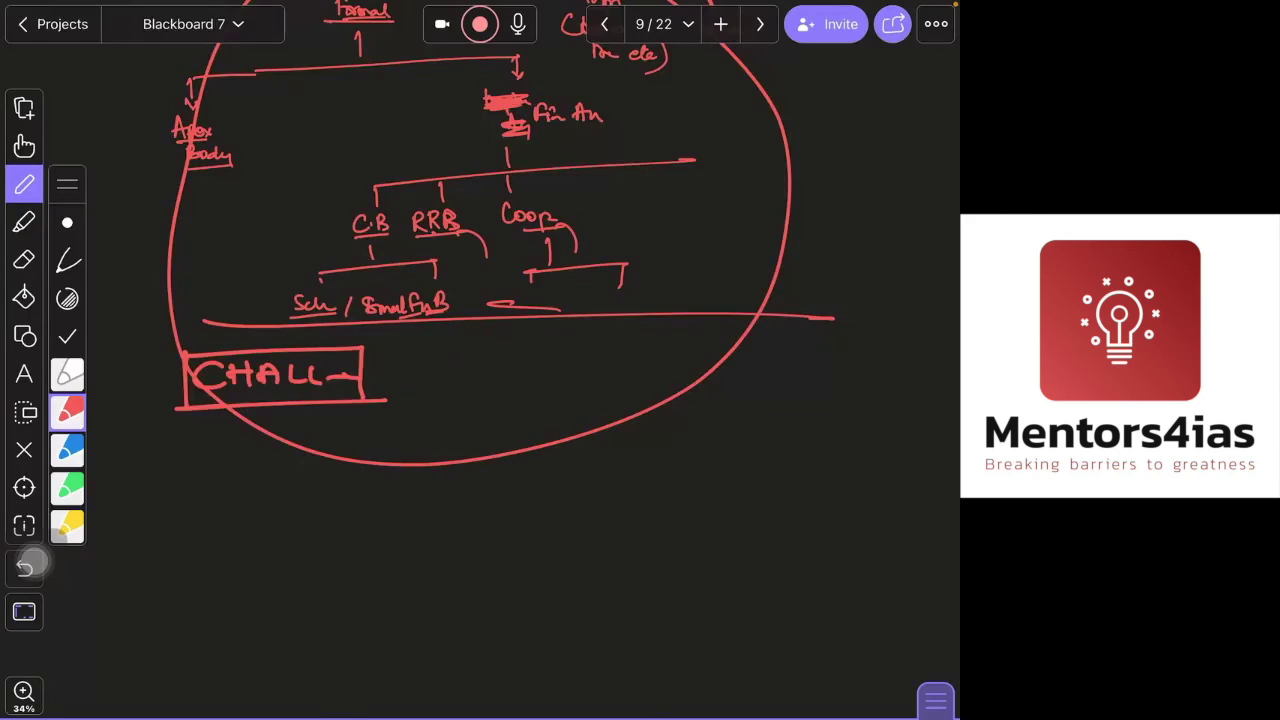
scroll(480, 300, down, 5)
scroll(480, 300, up, 5)
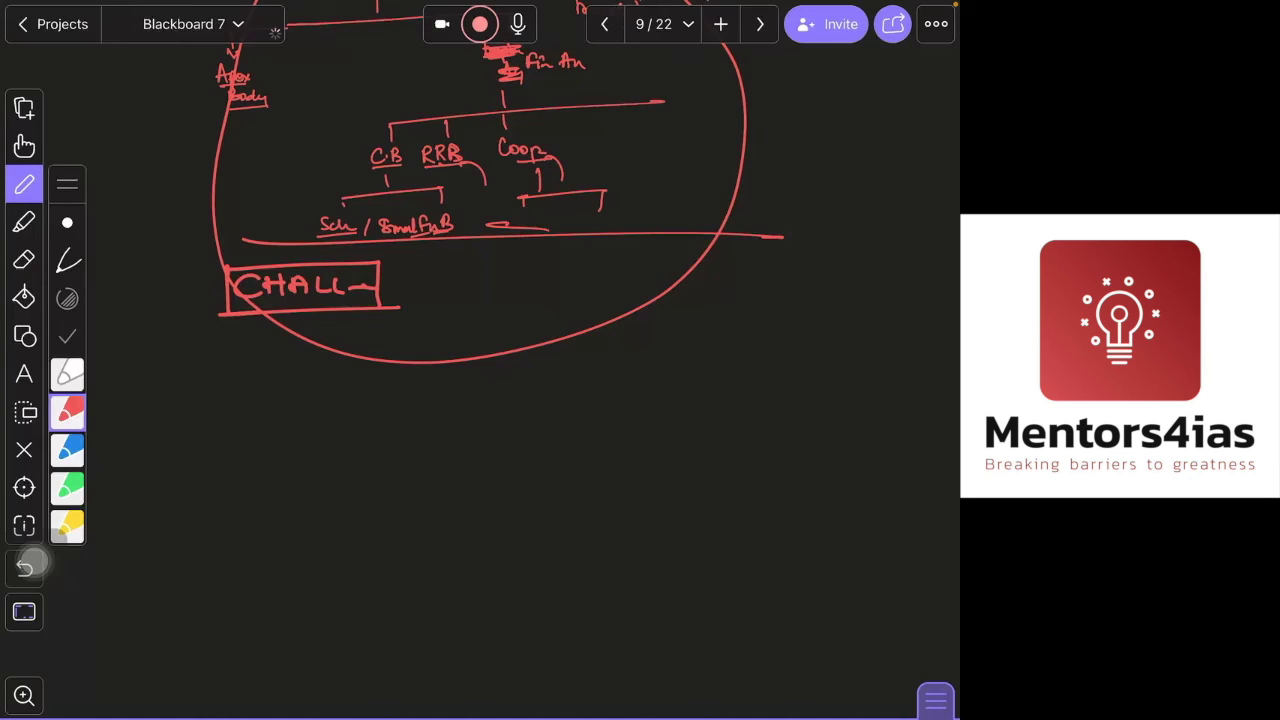
Write 'KIND.' to the right of the circle and double-underline it
click(703, 283)
drag(704, 272, 706, 310)
drag(718, 280, 724, 308)
drag(741, 292, 741, 308)
mouse_move(750, 292)
mouse_down()
mouse_move(750, 308)
mouse_move(766, 296)
mouse_up()
drag(773, 295, 773, 314)
drag(774, 295, 775, 314)
click(797, 314)
drag(697, 330, 704, 330)
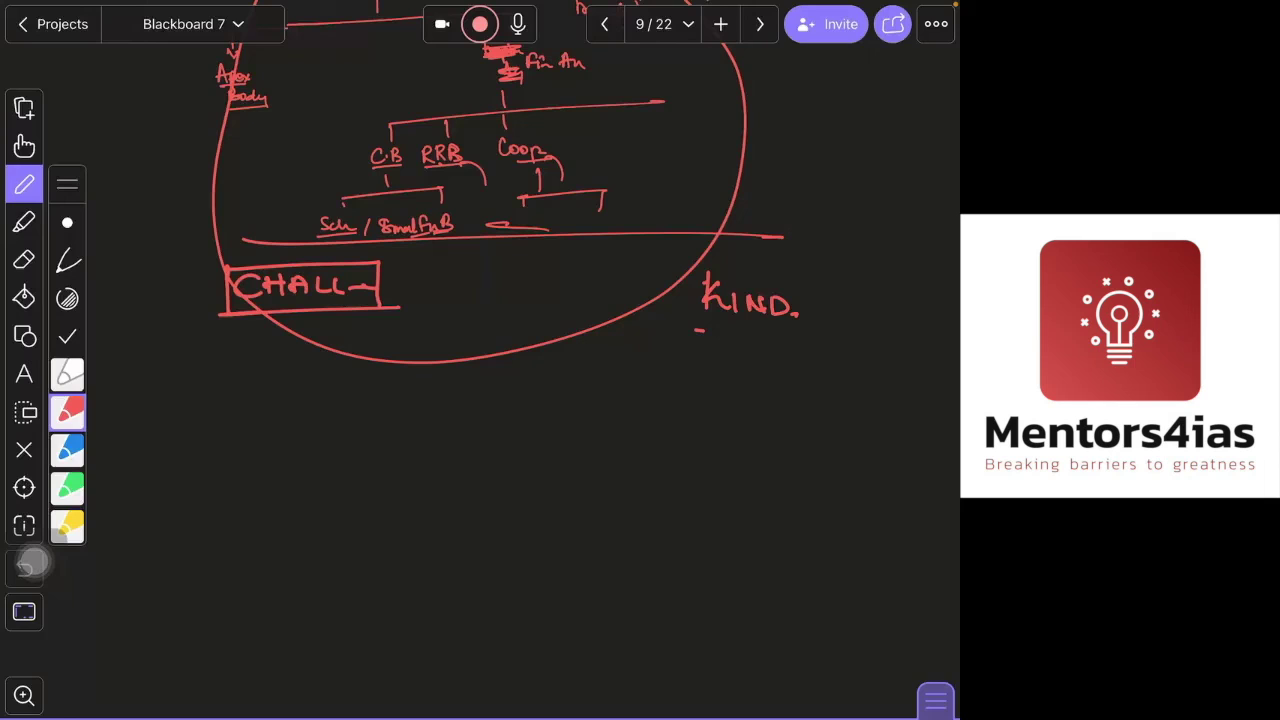
drag(697, 330, 815, 336)
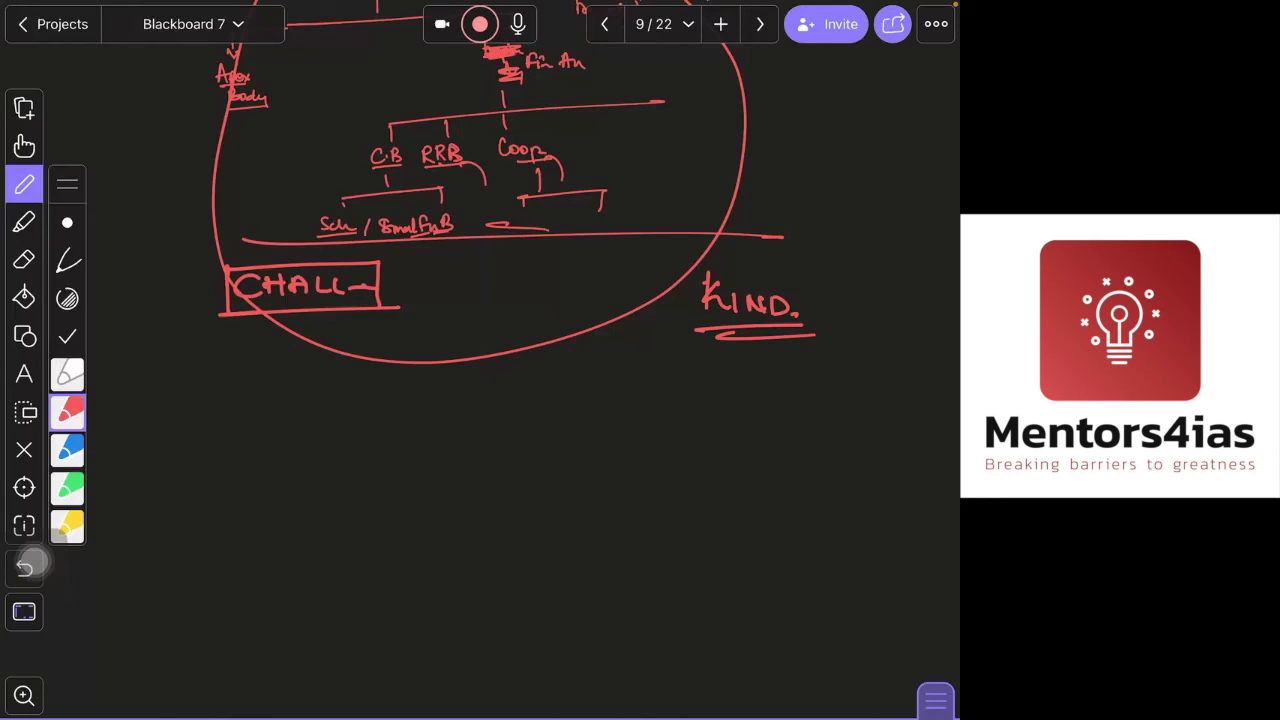
Write 'Coop' with an arrow below the circle and an underlined 'NPA' point beneath
drag(550, 355, 592, 408)
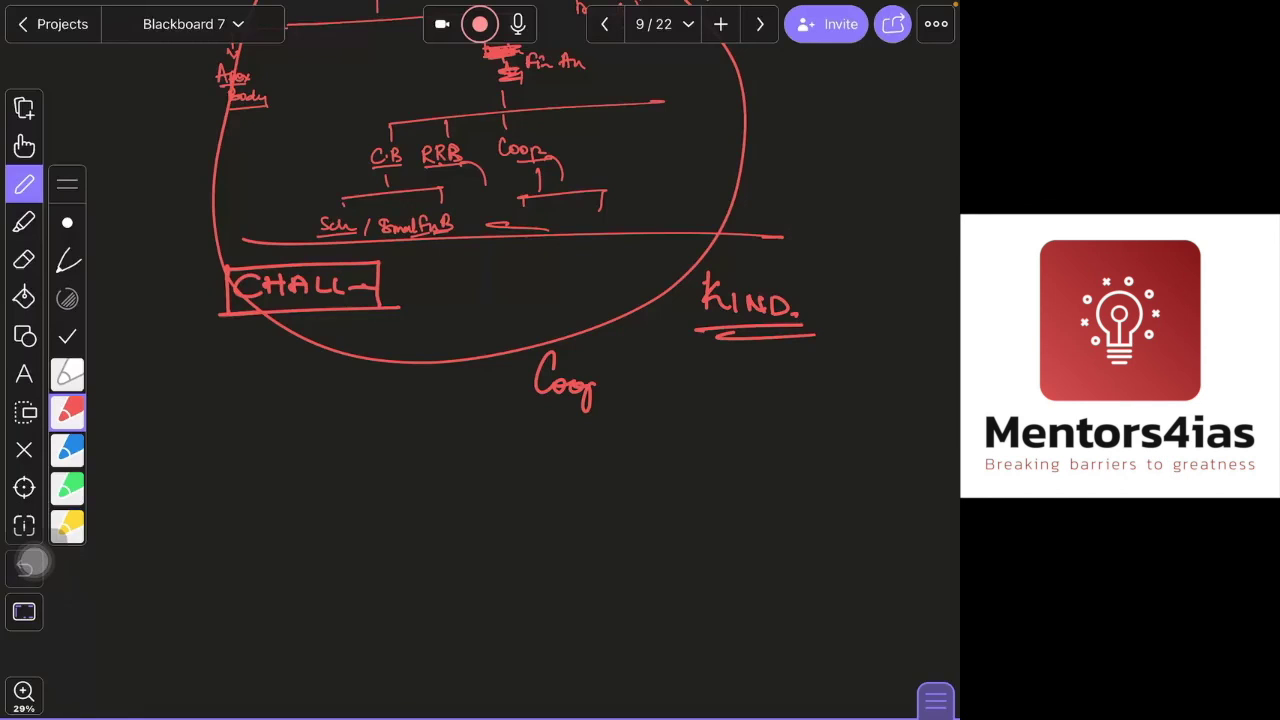
drag(620, 392, 677, 370)
mouse_move(532, 420)
mouse_down()
mouse_move(614, 466)
mouse_move(672, 424)
mouse_move(716, 432)
mouse_up()
scroll(480, 300, down, 3)
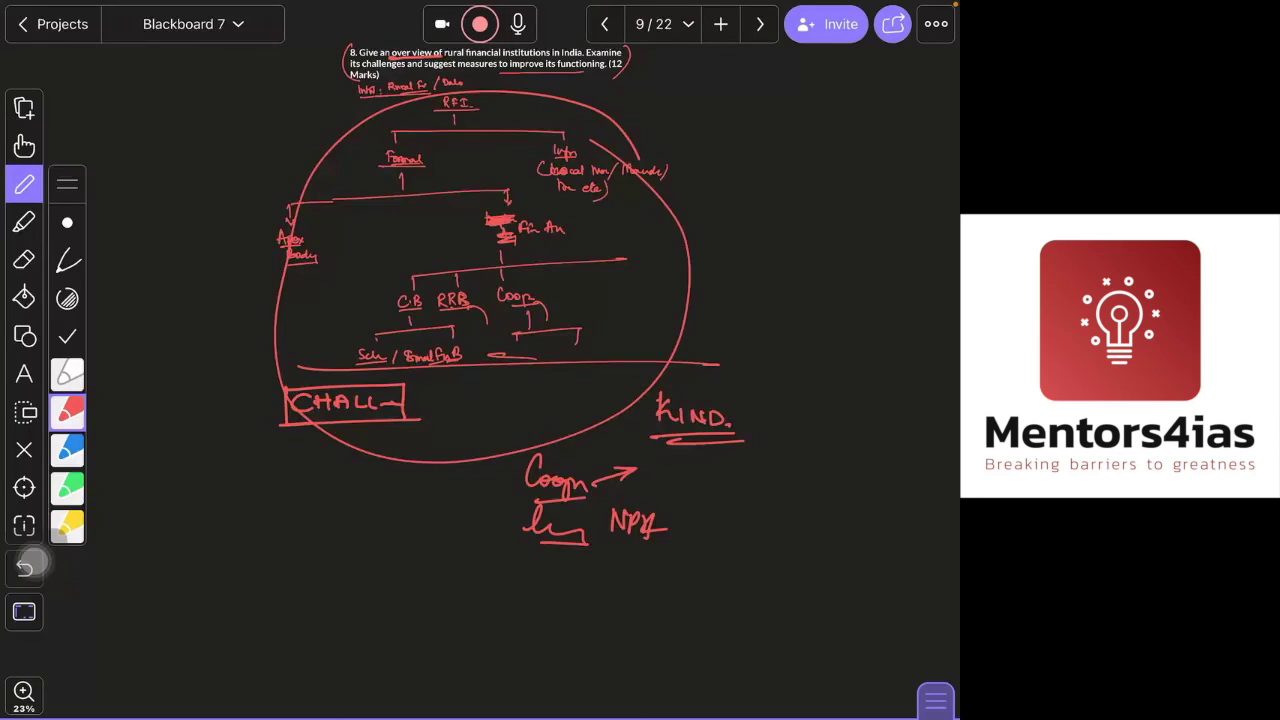
scroll(460, 300, up, 1)
scroll(600, 600, up, 1)
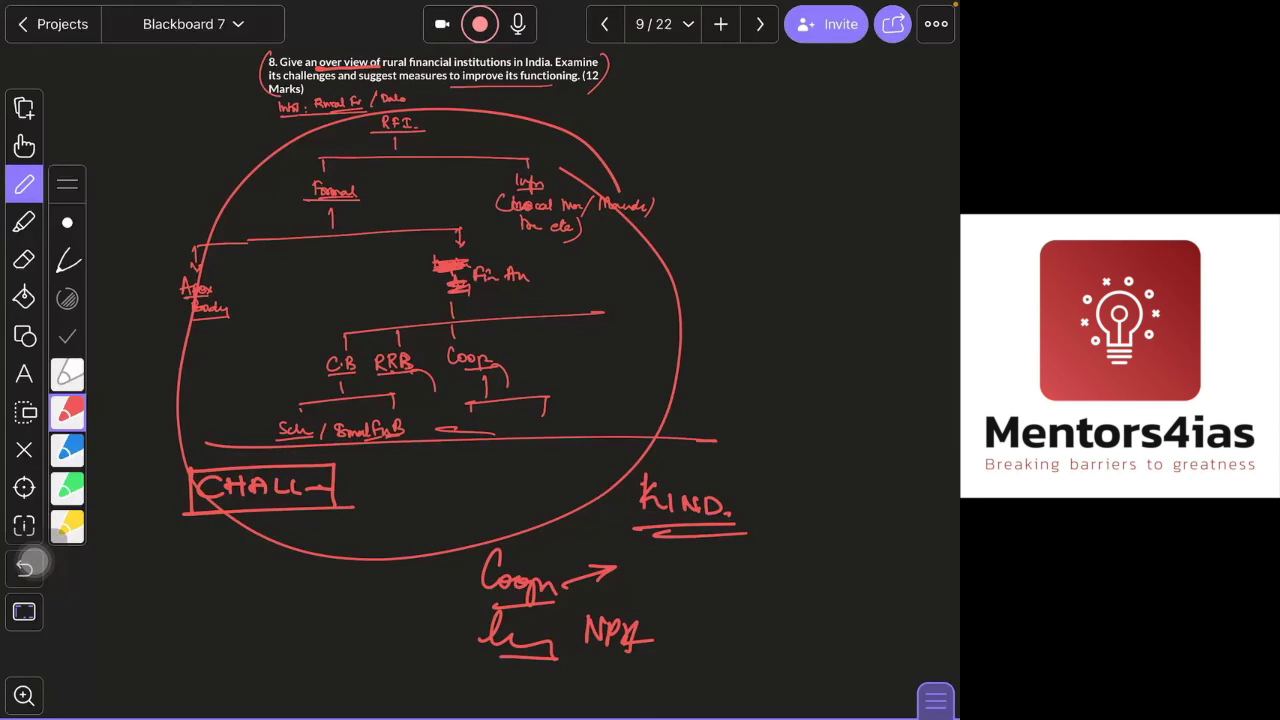
Underline 'suggest measures' in the question and handwrite an underlined 'Bc/Tech Kisan' at the top right
drag(360, 87, 445, 84)
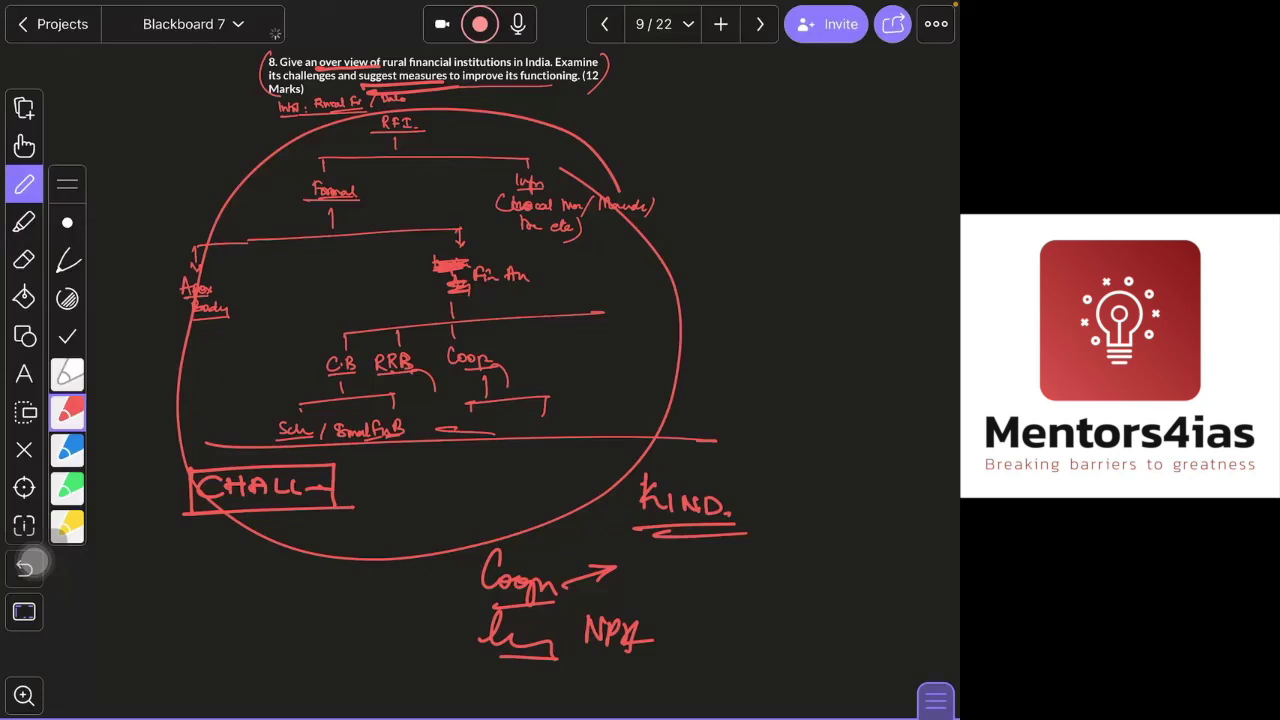
drag(686, 102, 714, 126)
mouse_move(684, 130)
mouse_down()
mouse_move(729, 130)
mouse_move(730, 145)
mouse_up()
drag(756, 112, 777, 112)
drag(767, 113, 767, 132)
click(780, 117)
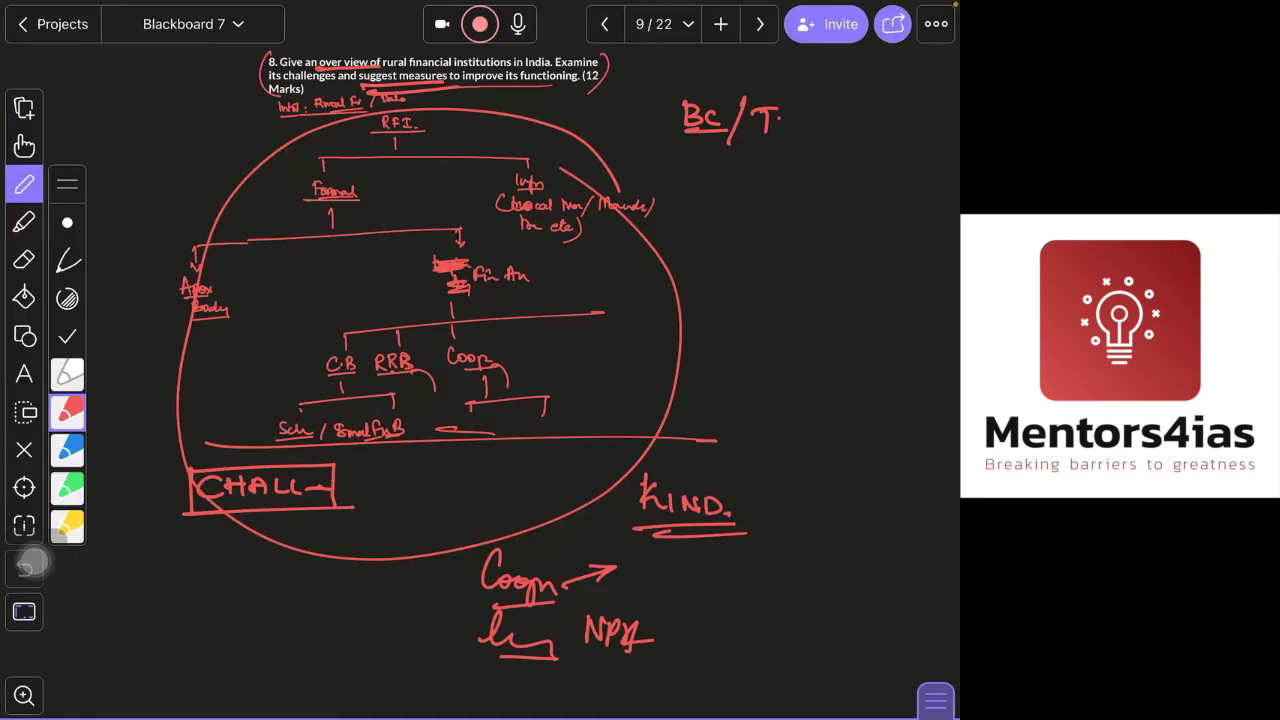
drag(772, 120, 826, 128)
drag(764, 140, 828, 140)
drag(855, 114, 852, 136)
drag(868, 114, 870, 136)
drag(876, 128, 928, 134)
drag(852, 142, 932, 140)
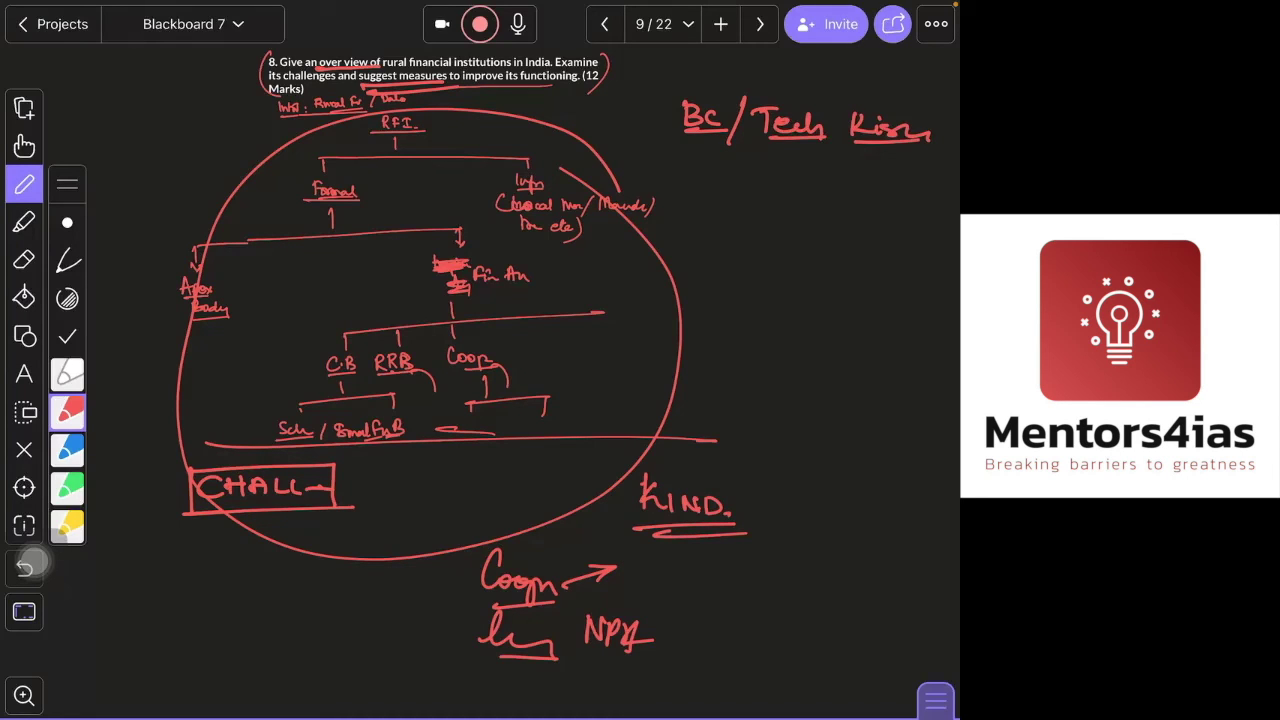
drag(762, 142, 838, 144)
Handwrite 'MFI/SHGs' below Tech Kisan, underlining both MFI and SHGs
drag(750, 192, 772, 192)
drag(772, 174, 788, 172)
drag(772, 182, 786, 182)
drag(796, 172, 796, 192)
click(823, 168)
drag(750, 200, 806, 206)
drag(834, 177, 824, 196)
drag(842, 176, 842, 196)
drag(854, 176, 850, 197)
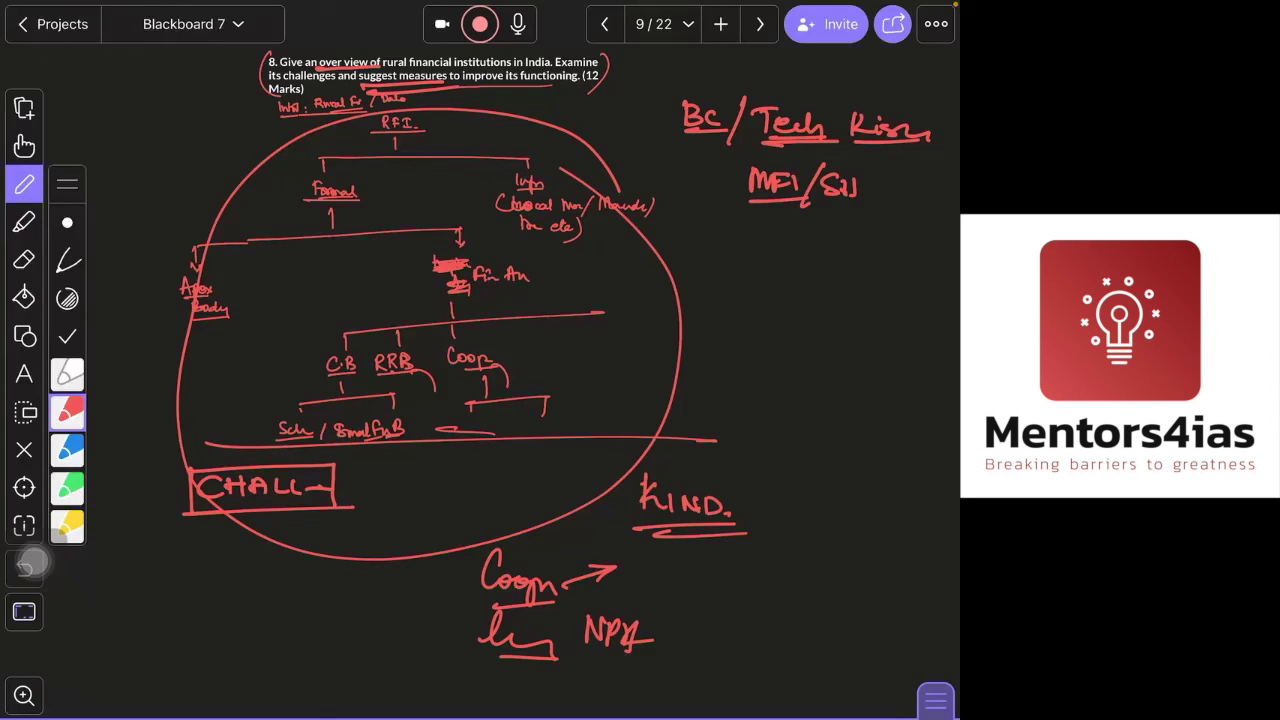
drag(878, 184, 872, 198)
drag(896, 186, 886, 200)
drag(828, 209, 914, 210)
Write 'NAB' below MFI/SHGs and underline it
mouse_move(725, 257)
mouse_down()
mouse_move(745, 240)
mouse_move(766, 256)
mouse_up()
drag(770, 258, 788, 256)
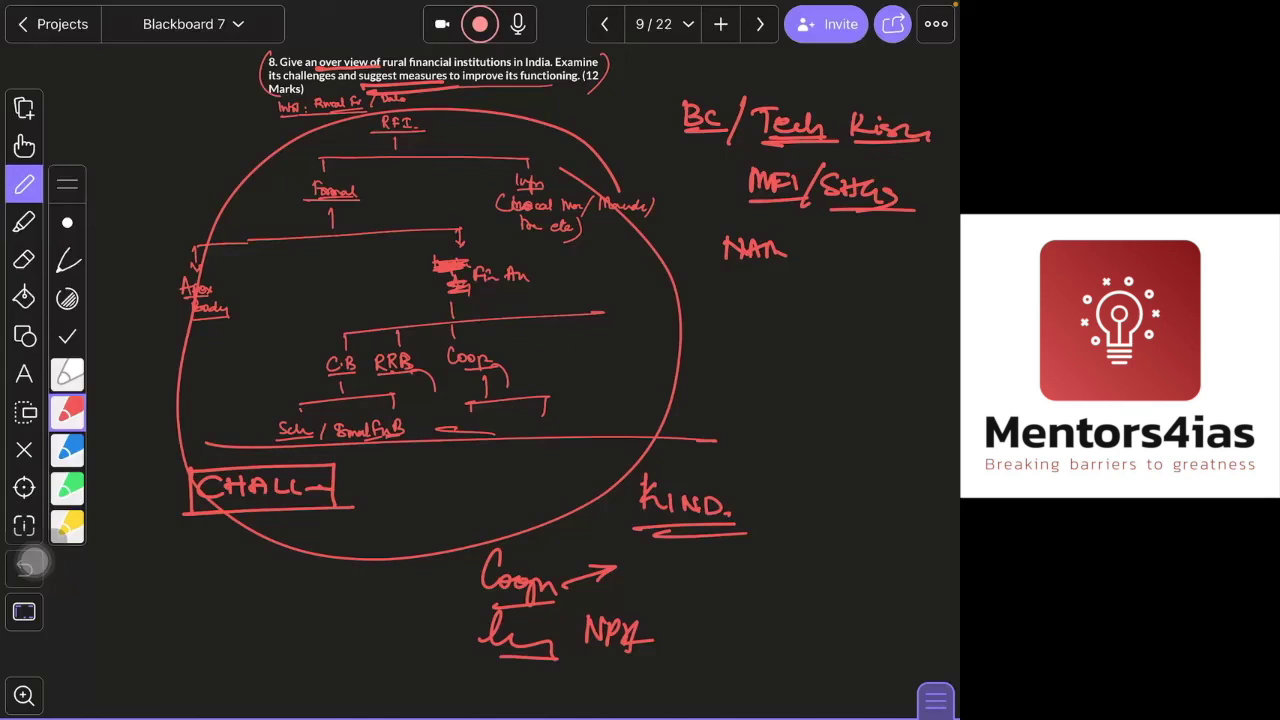
drag(752, 268, 788, 270)
scroll(465, 400, up, 2)
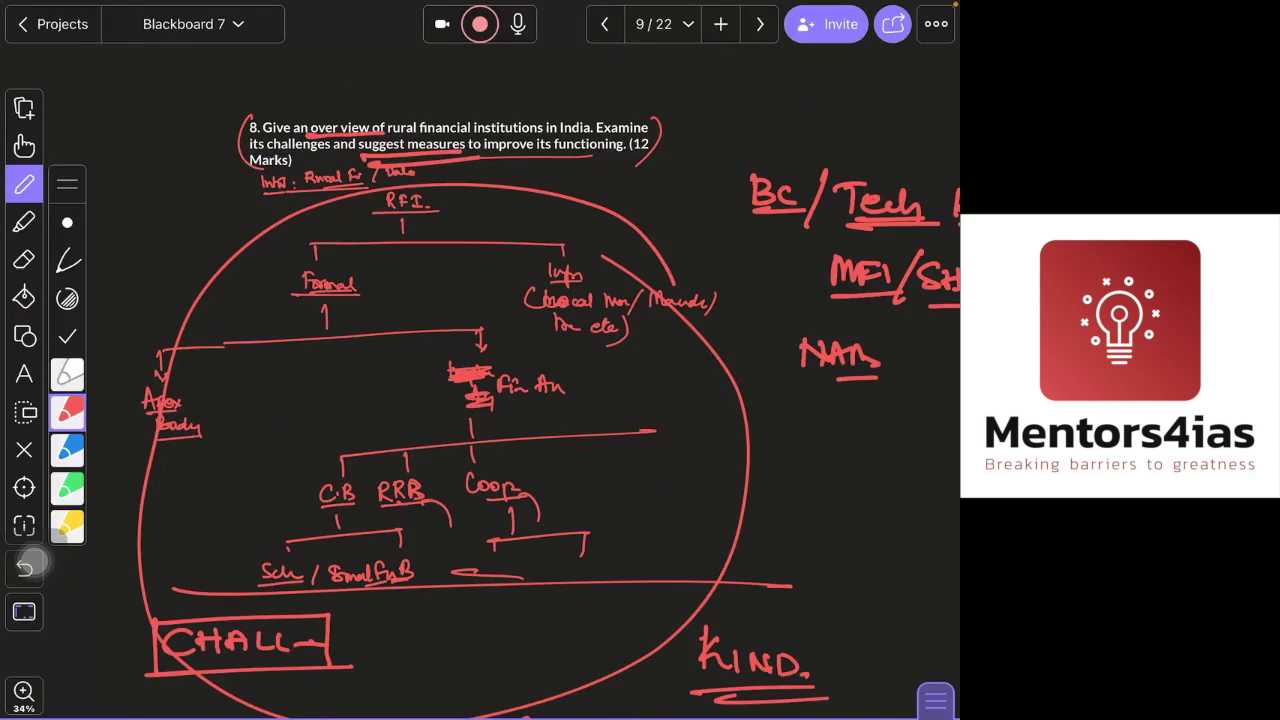
scroll(448, 400, up, 2)
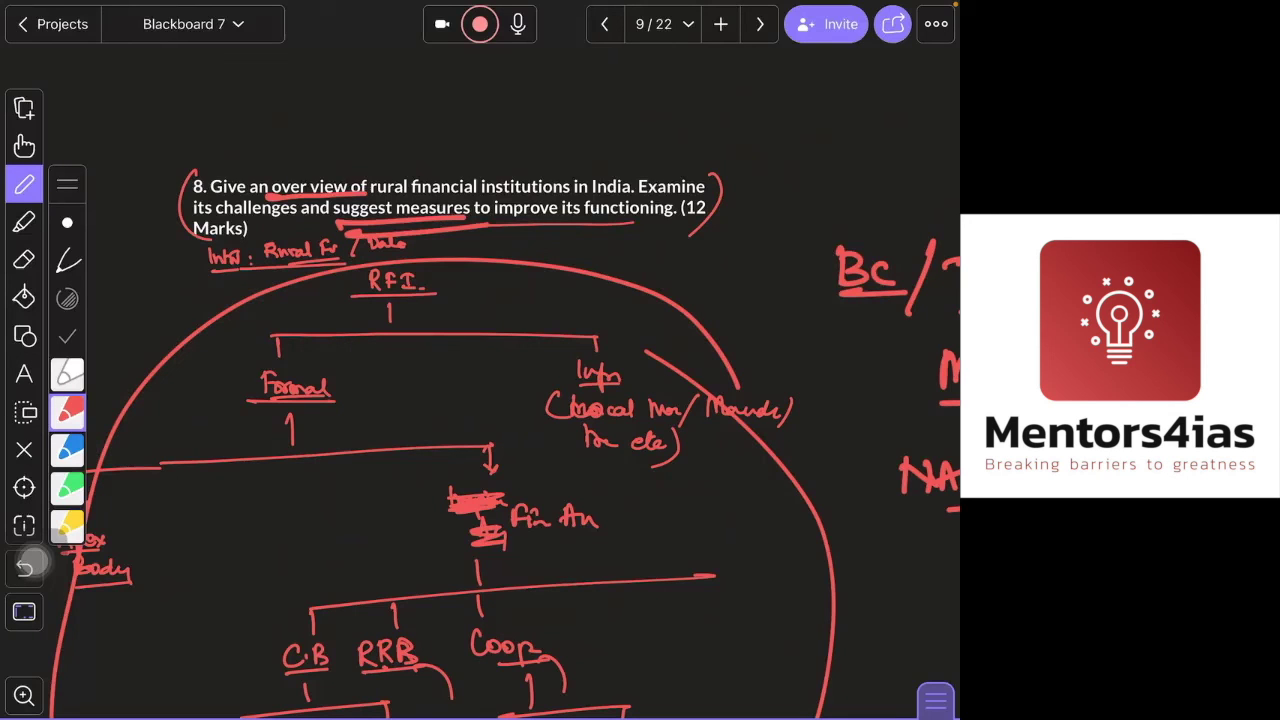
scroll(434, 276, down, 2)
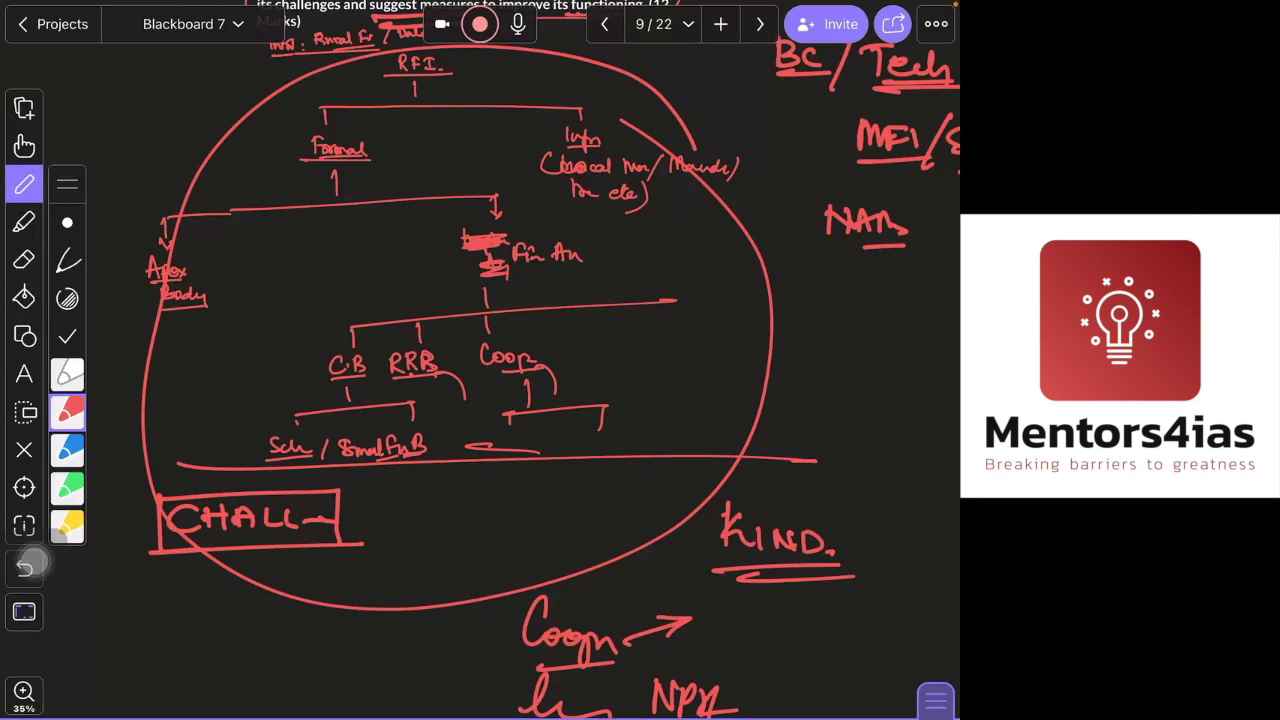
scroll(468, 367, up, 1)
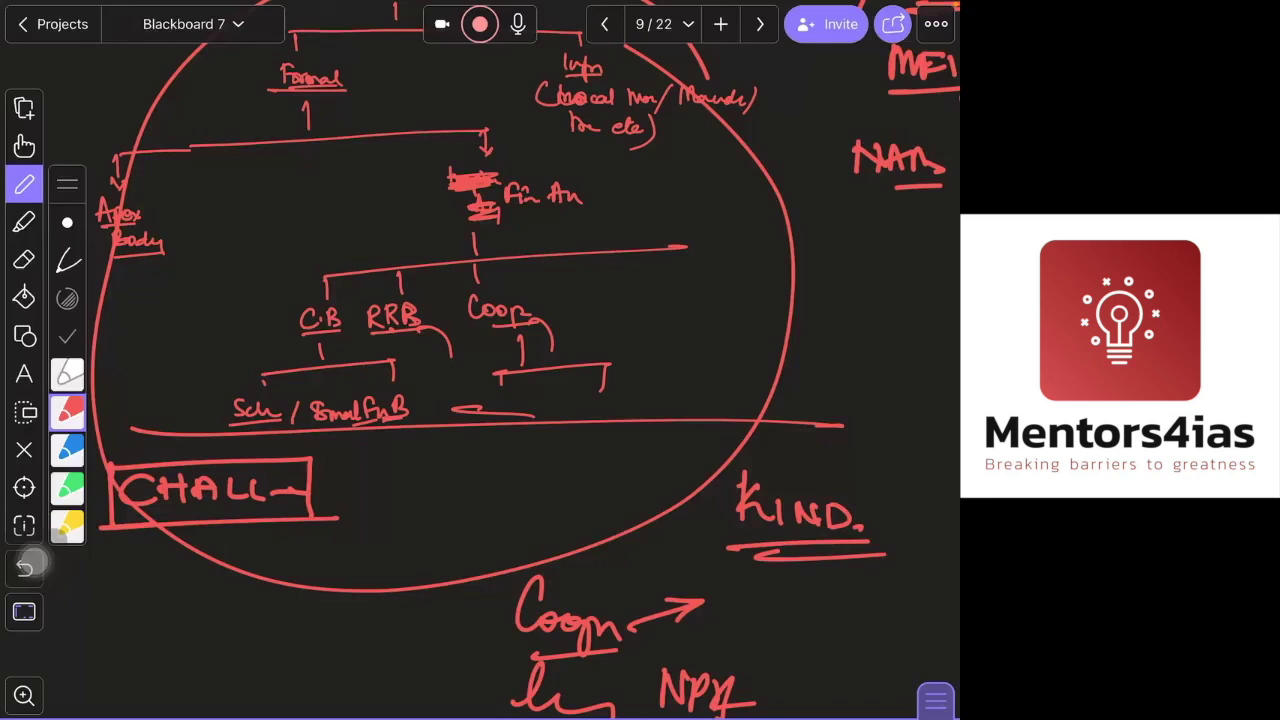
scroll(480, 380, up, 3)
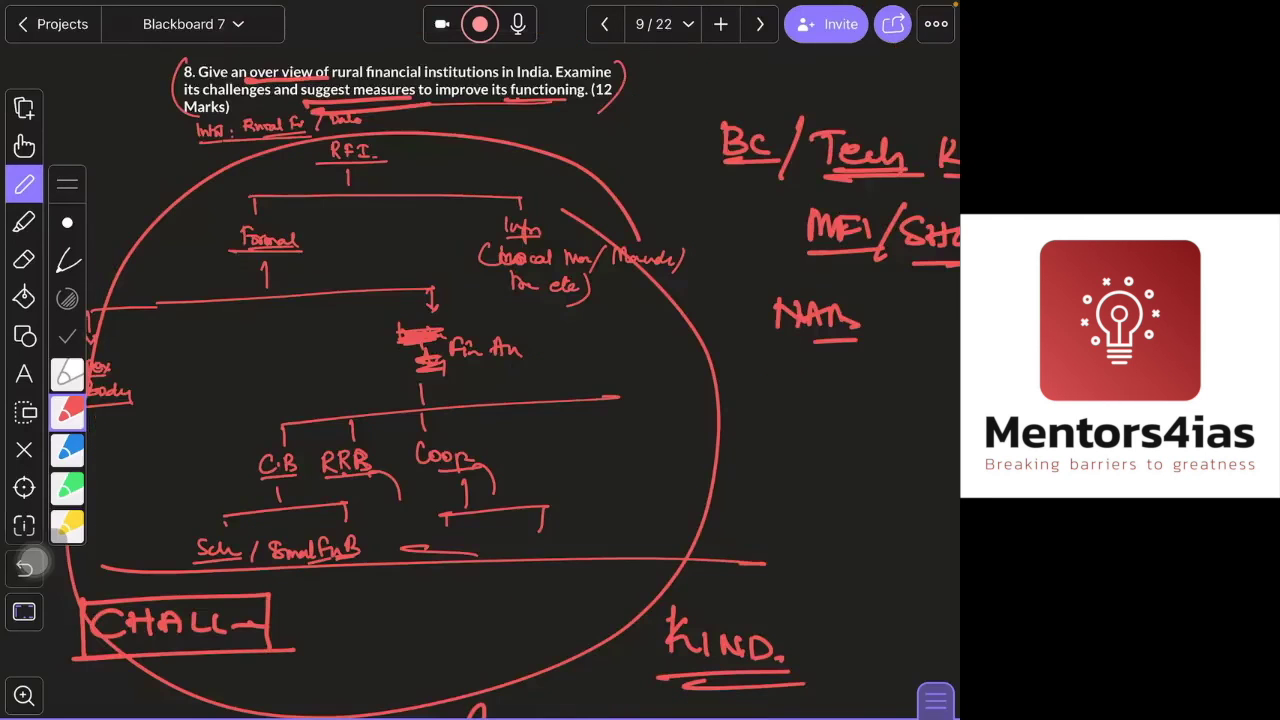